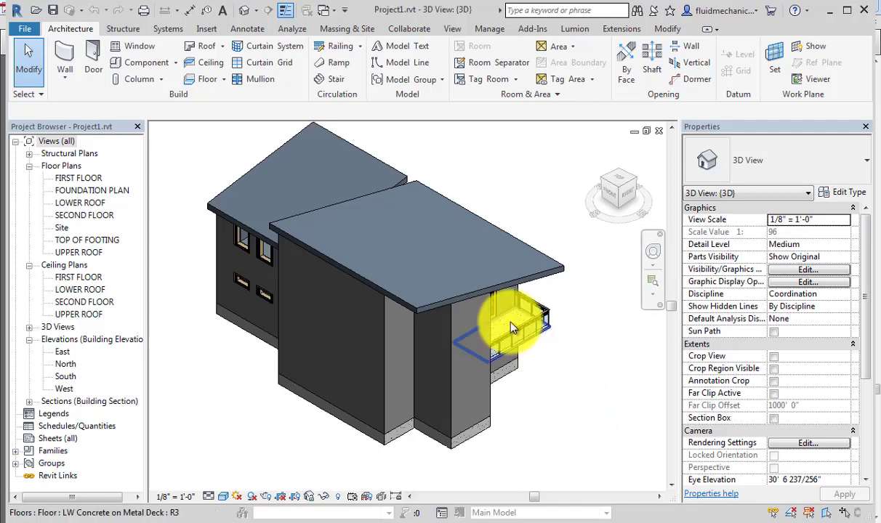
- Orbit and zoom the 3D view around to the balcony side of the house
{"action": "scroll", "coordinate": [512, 328], "scroll_direction": "up", "scroll_amount": 5}
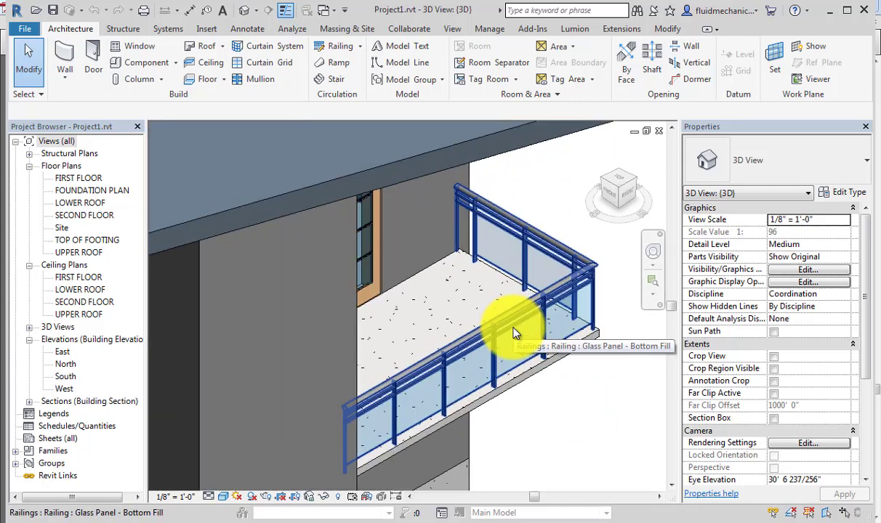
{"action": "scroll", "coordinate": [516, 332], "scroll_direction": "down", "scroll_amount": 5}
{"action": "scroll", "coordinate": [512, 333], "scroll_direction": "down", "scroll_amount": 5}
{"action": "middle_click_drag", "start_coordinate": [346, 338], "coordinate": [530, 383], "text": "shift"}
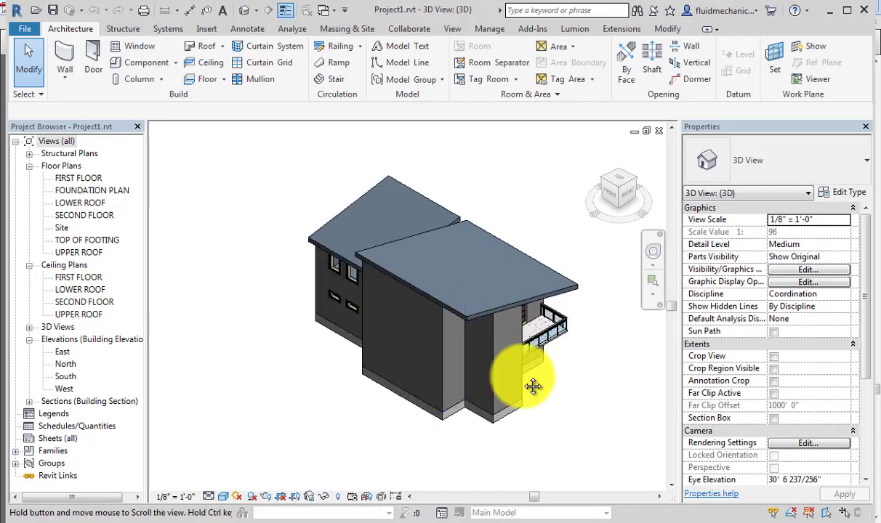
{"action": "scroll", "coordinate": [304, 364], "scroll_direction": "up", "scroll_amount": 5}
{"action": "scroll", "coordinate": [303, 363], "scroll_direction": "up", "scroll_amount": 5}
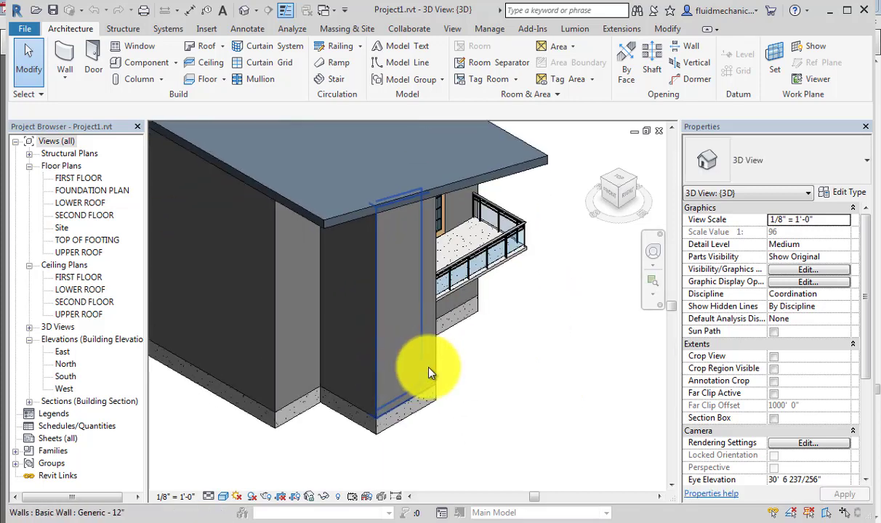
{"action": "mouse_move", "coordinate": [491, 377]}
{"action": "middle_mouse_down"}
{"action": "mouse_move", "coordinate": [589, 417]}
{"action": "mouse_move", "coordinate": [541, 374]}
{"action": "mouse_move", "coordinate": [497, 368]}
{"action": "middle_mouse_up"}
- Pick the four walls beside the balcony one at a time, then clear the selection
{"action": "left_click", "coordinate": [494, 366]}
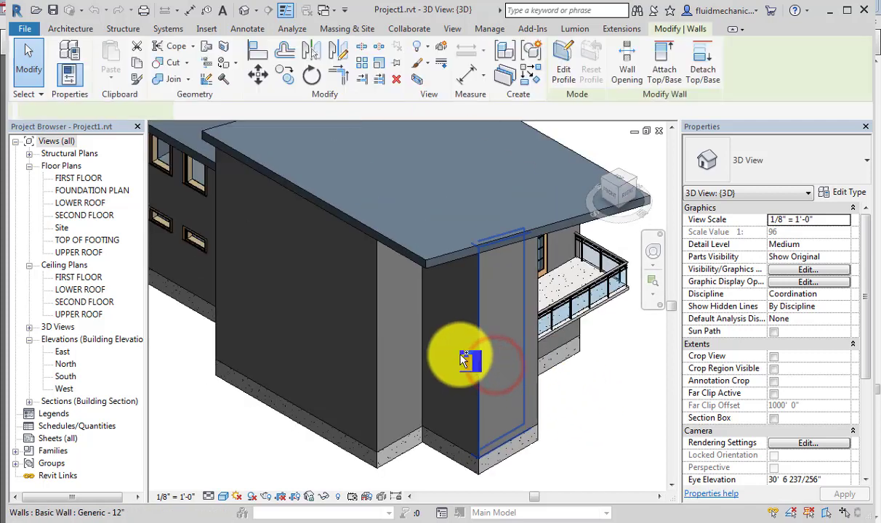
{"action": "left_click", "coordinate": [458, 358], "text": "ctrl"}
{"action": "left_click", "coordinate": [400, 356], "text": "ctrl"}
{"action": "middle_click_drag", "start_coordinate": [400, 356], "coordinate": [383, 403], "text": "shift"}
{"action": "left_click", "coordinate": [319, 338], "text": "ctrl"}
{"action": "scroll", "coordinate": [364, 383], "scroll_direction": "up", "scroll_amount": 4}
{"action": "left_click", "coordinate": [388, 450]}
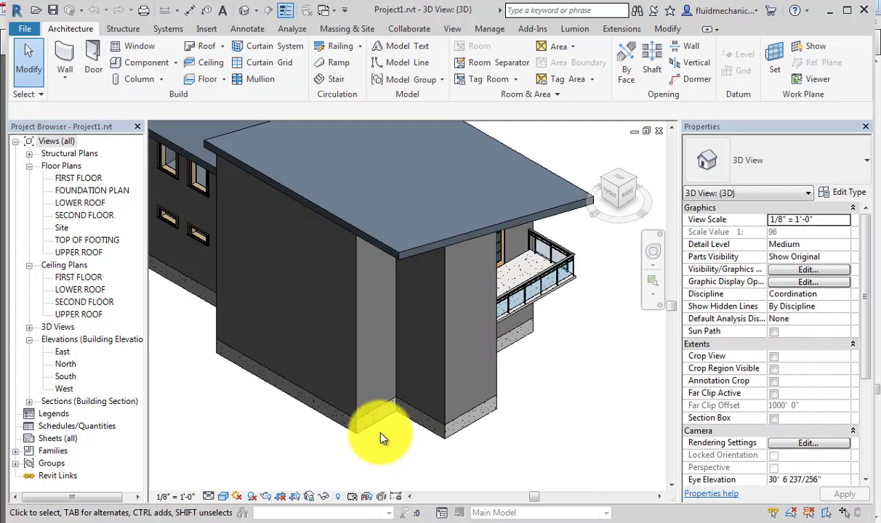
- Select the chain of four connected front walls using Tab
{"action": "left_click", "coordinate": [329, 363]}
{"action": "key", "text": "Tab"}
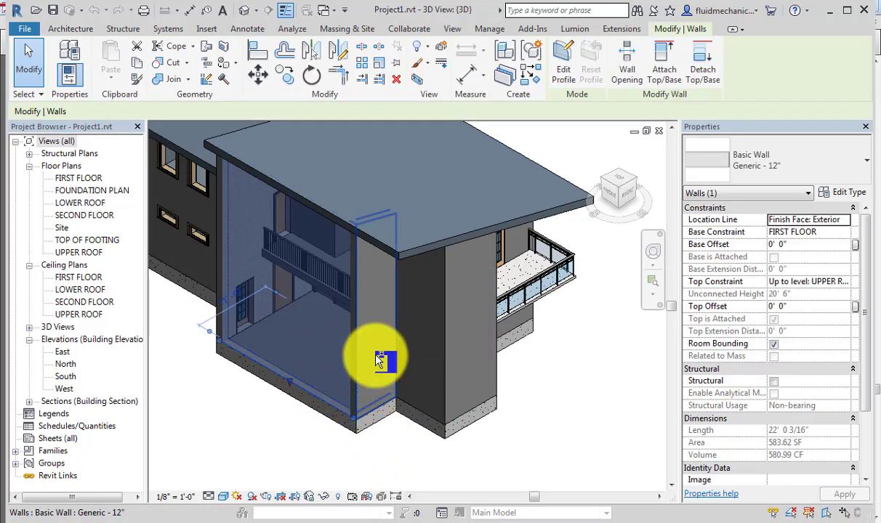
{"action": "left_click", "coordinate": [367, 351]}
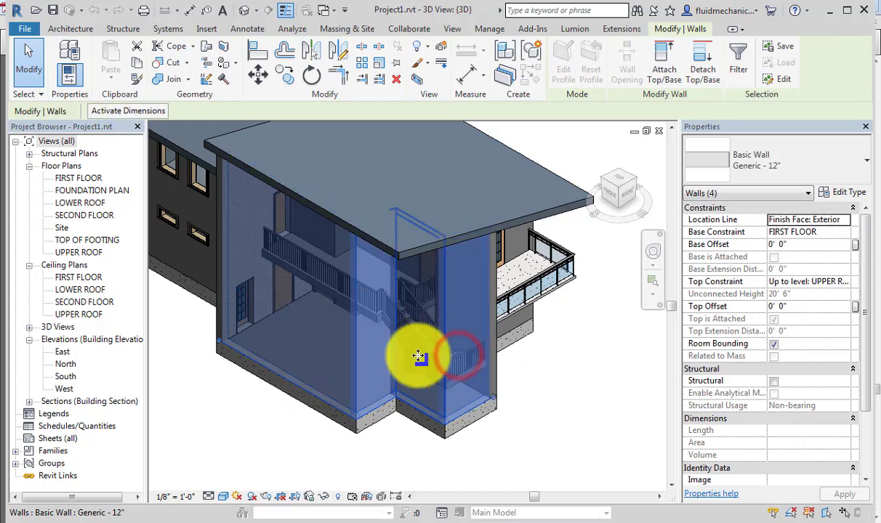
{"action": "left_click_drag", "start_coordinate": [412, 332], "coordinate": [287, 342]}
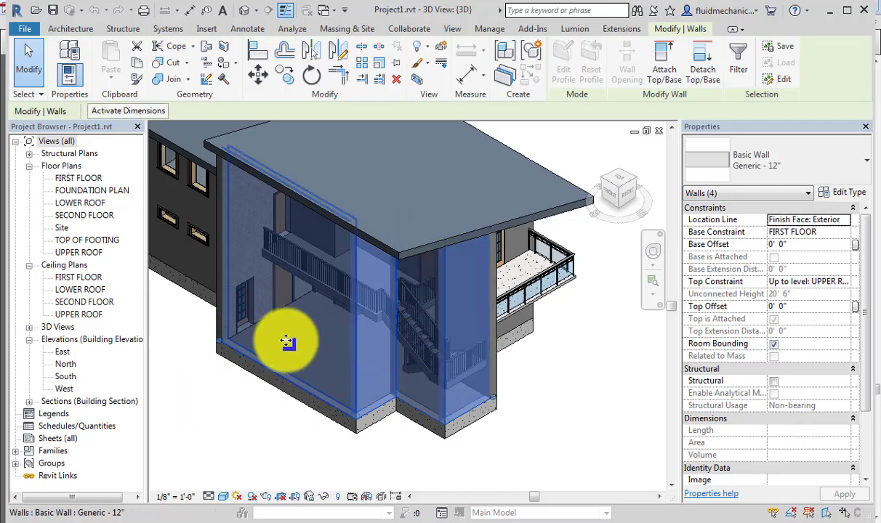
- Change the selected walls to the Curtain Wall: Storefront type and dismiss the warning
{"action": "left_click", "coordinate": [786, 158]}
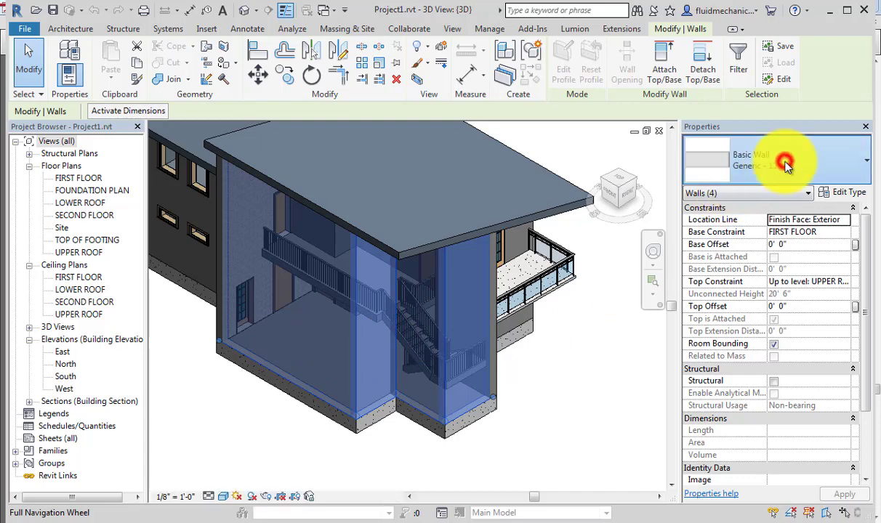
{"action": "scroll", "coordinate": [758, 243], "scroll_direction": "down", "scroll_amount": 5}
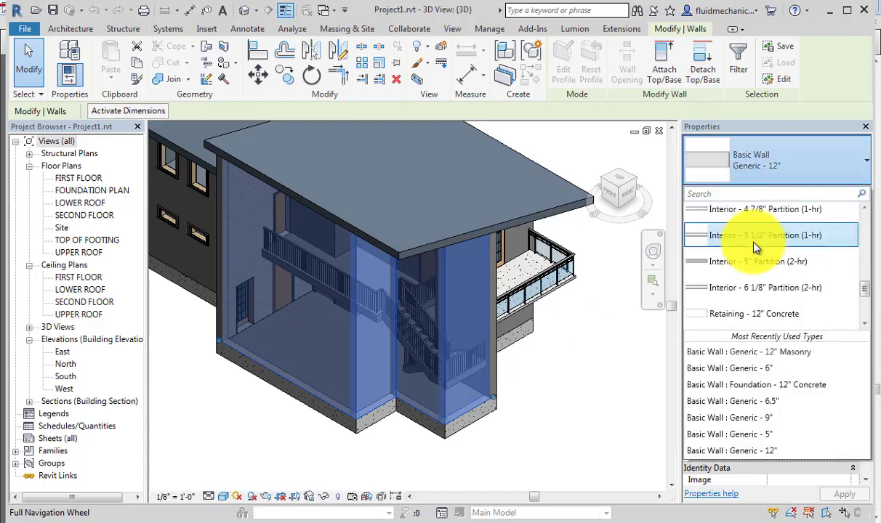
{"action": "scroll", "coordinate": [746, 228], "scroll_direction": "up", "scroll_amount": 1}
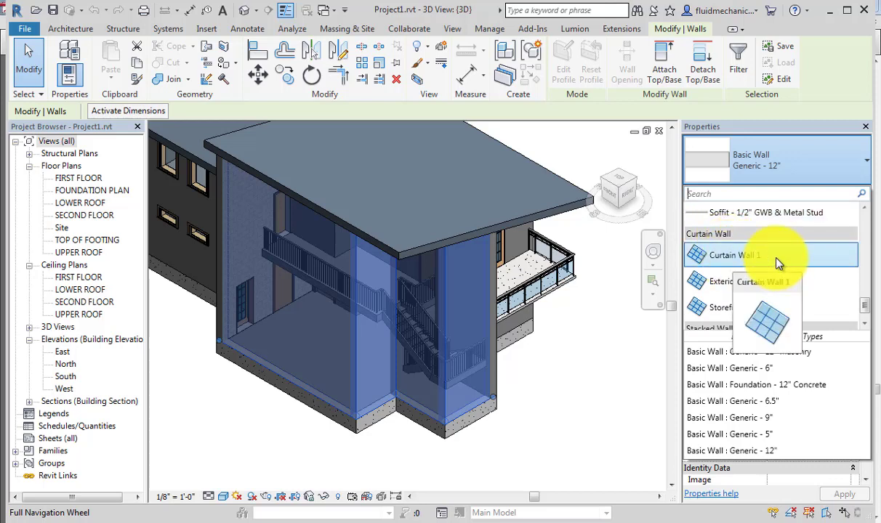
{"action": "scroll", "coordinate": [734, 267], "scroll_direction": "down", "scroll_amount": 1}
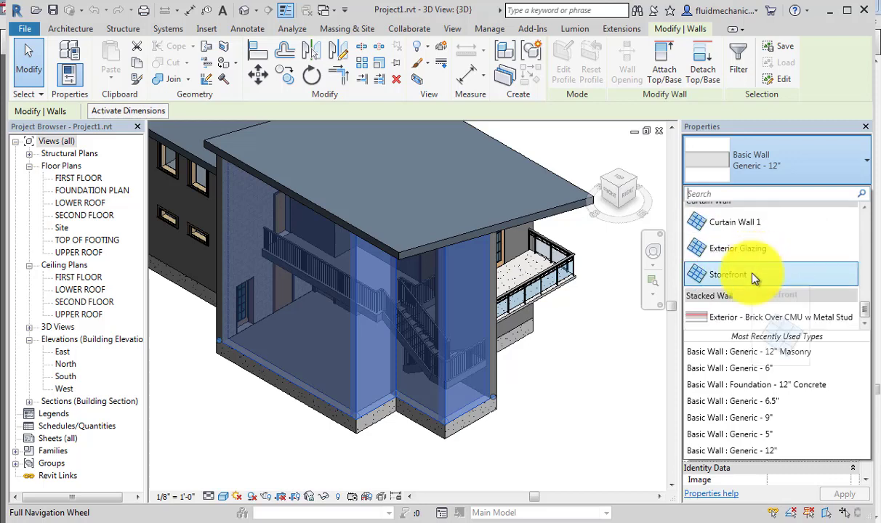
{"action": "left_click", "coordinate": [747, 232]}
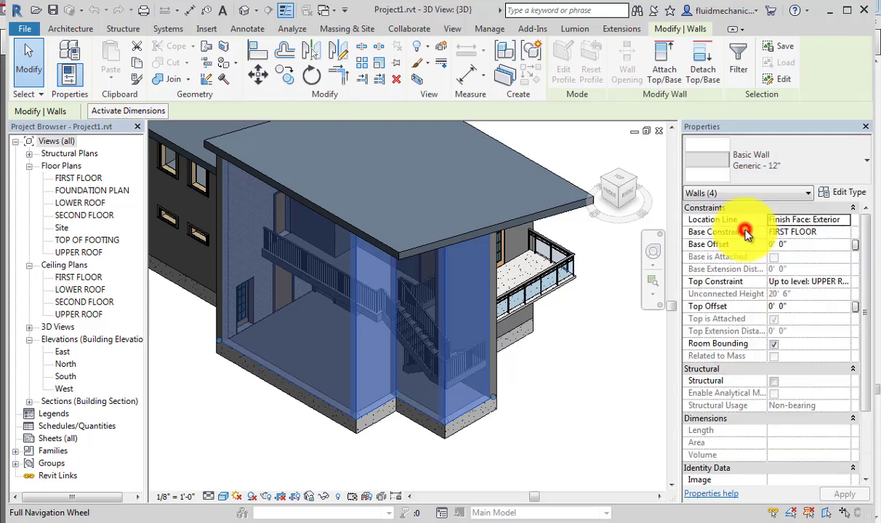
{"action": "left_click", "coordinate": [243, 436]}
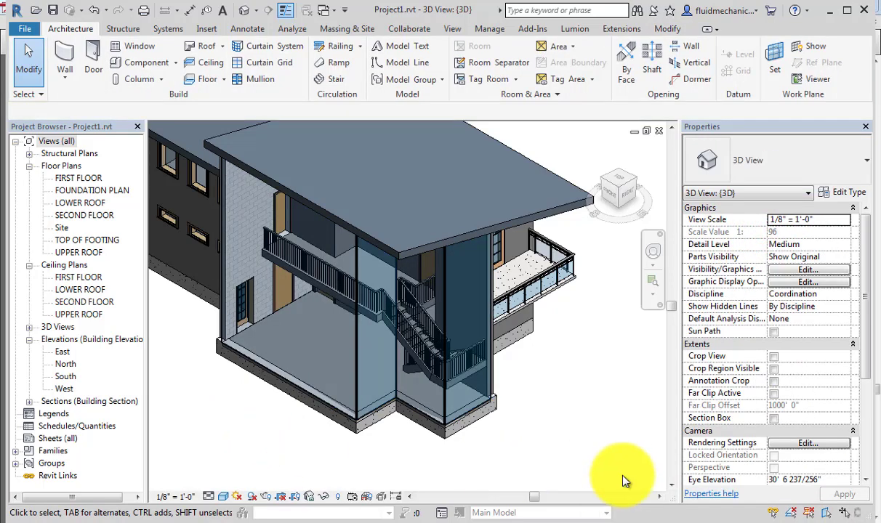
{"action": "scroll", "coordinate": [569, 385], "scroll_direction": "down", "scroll_amount": 2}
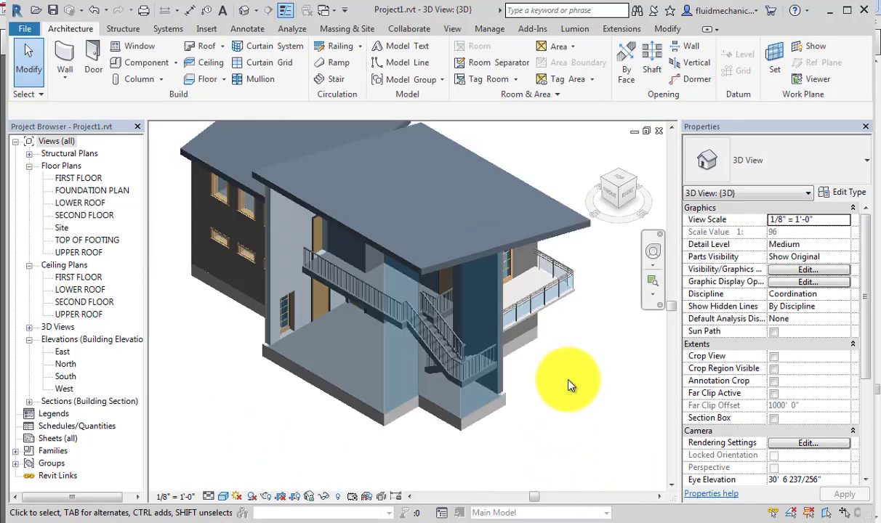
{"action": "mouse_move", "coordinate": [552, 425]}
{"action": "middle_mouse_down", "text": "shift"}
{"action": "mouse_move", "coordinate": [560, 432]}
{"action": "mouse_move", "coordinate": [614, 374]}
{"action": "mouse_move", "coordinate": [560, 413]}
{"action": "middle_mouse_up", "text": "shift"}
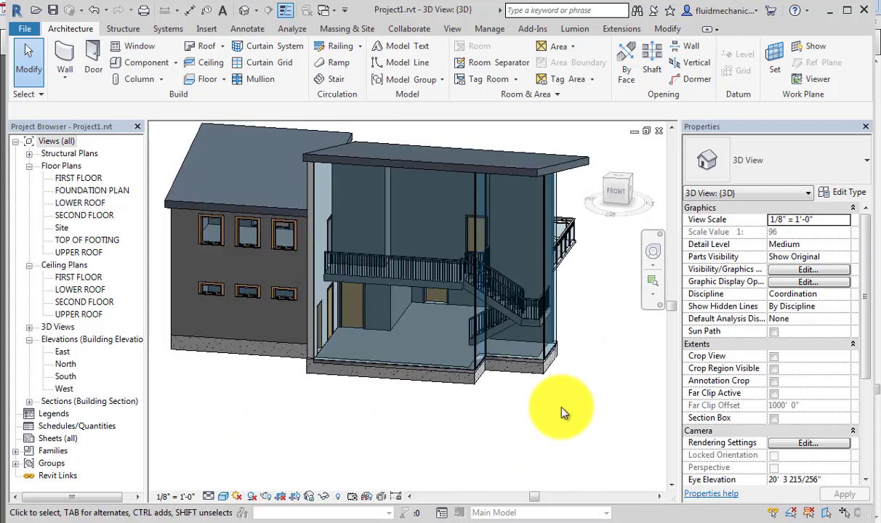
- In the FIRST FLOOR plan, copy the three-window wall 20'-6" below the house
{"action": "double_click", "coordinate": [72, 178]}
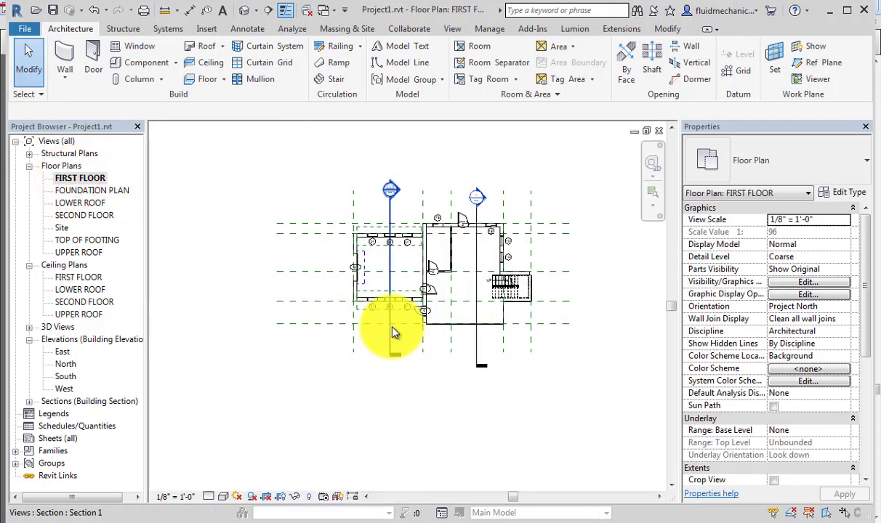
{"action": "scroll", "coordinate": [393, 333], "scroll_direction": "up", "scroll_amount": 5}
{"action": "left_click", "coordinate": [398, 293]}
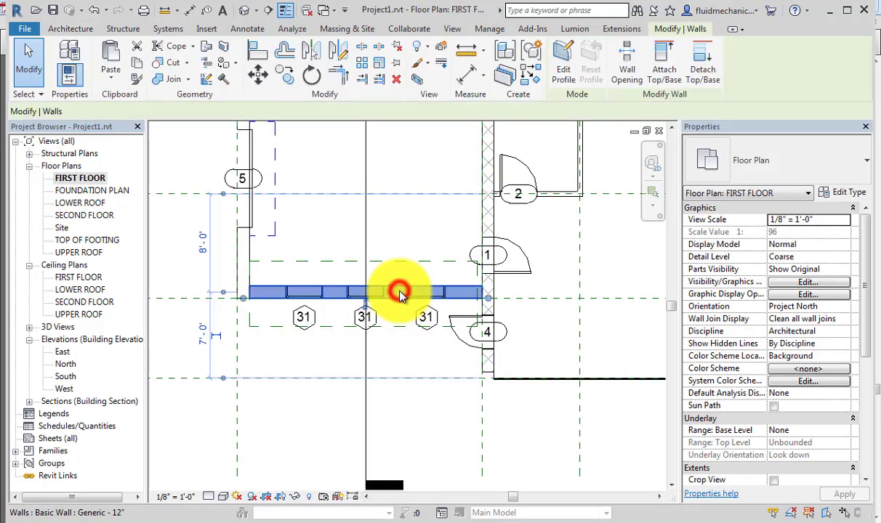
{"action": "key", "text": "c"}
{"action": "key", "text": "o"}
{"action": "left_click", "coordinate": [399, 290]}
{"action": "scroll", "coordinate": [396, 294], "scroll_direction": "down", "scroll_amount": 3}
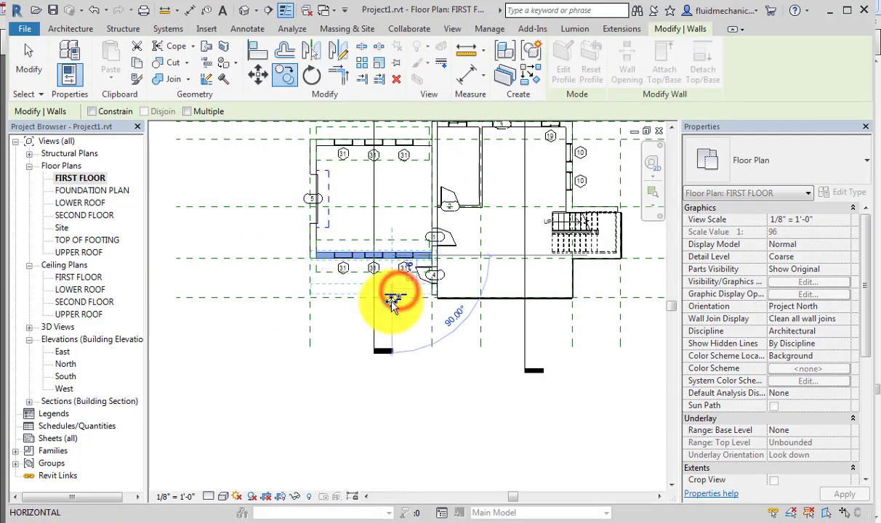
{"action": "left_click", "coordinate": [391, 381]}
{"action": "scroll", "coordinate": [391, 382], "scroll_direction": "up", "scroll_amount": 2}
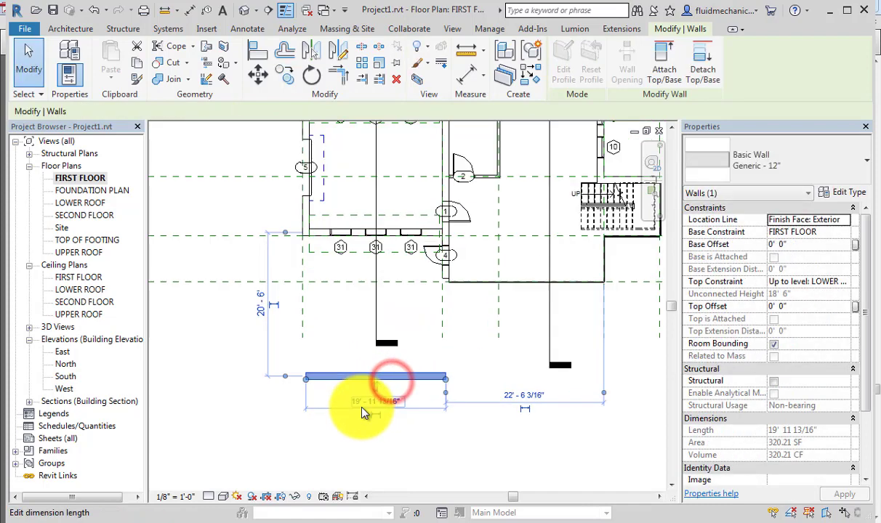
- Copy the new wall with Multiple checked to stack more copies below, then return to 3D
{"action": "left_click", "coordinate": [284, 75]}
{"action": "left_click", "coordinate": [201, 116]}
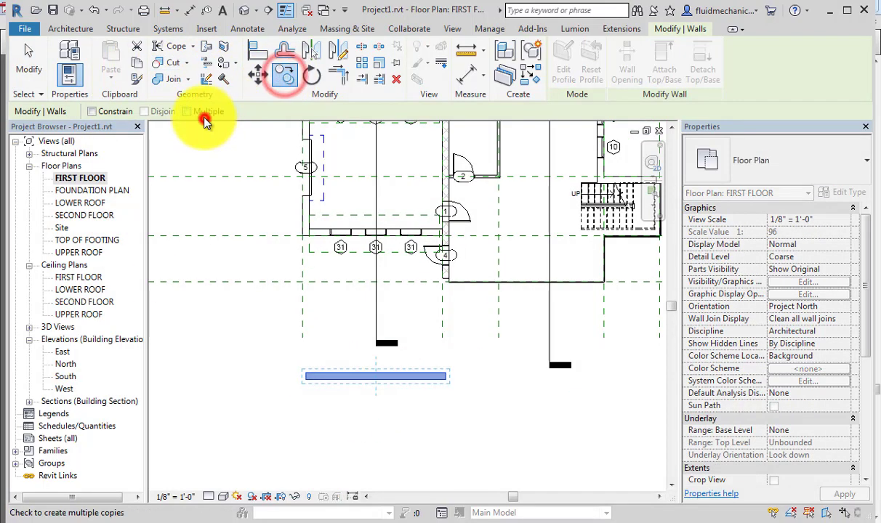
{"action": "left_click", "coordinate": [105, 111]}
{"action": "left_click", "coordinate": [361, 377]}
{"action": "left_click", "coordinate": [364, 420]}
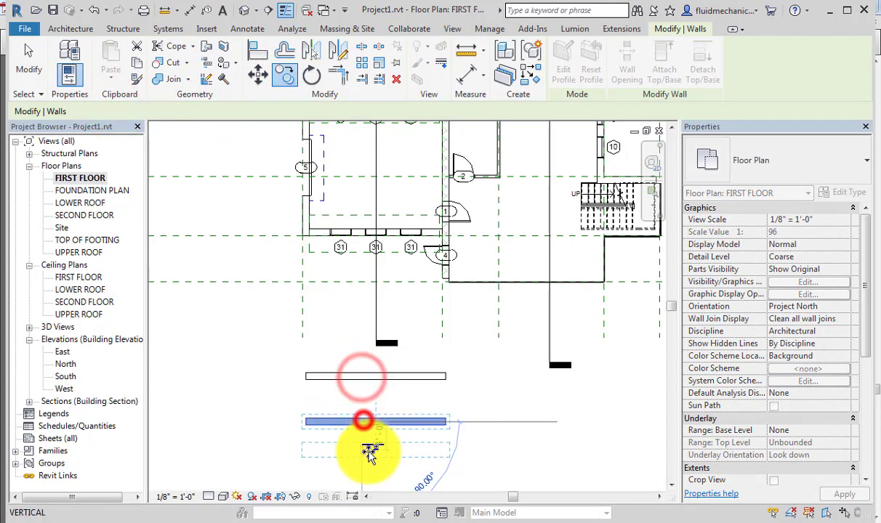
{"action": "left_click", "coordinate": [363, 454]}
{"action": "key", "text": "Escape"}
{"action": "key", "text": "Escape"}
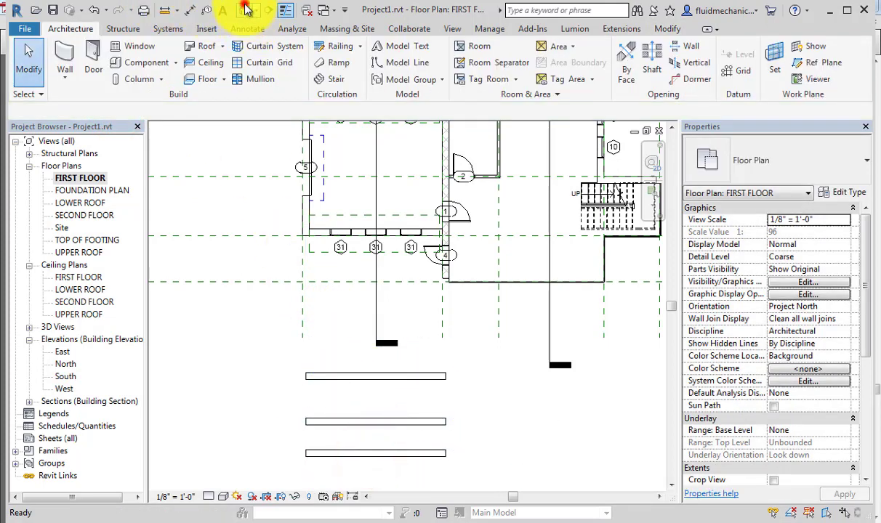
{"action": "left_click", "coordinate": [244, 10]}
{"action": "scroll", "coordinate": [269, 338], "scroll_direction": "up", "scroll_amount": 3}
- Window-select the three copied walls, filter out Walls to keep the 18 windows, and delete them
{"action": "left_click", "coordinate": [275, 352]}
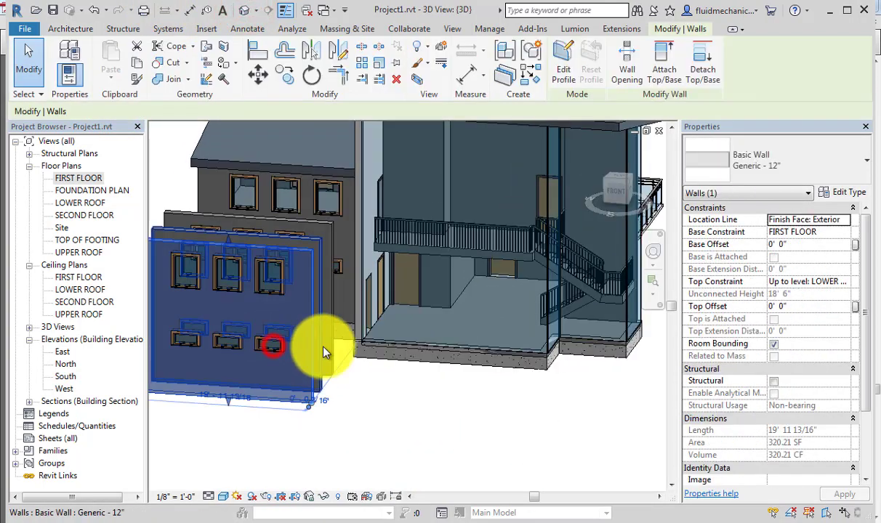
{"action": "middle_click_drag", "start_coordinate": [348, 423], "coordinate": [197, 442], "text": "shift"}
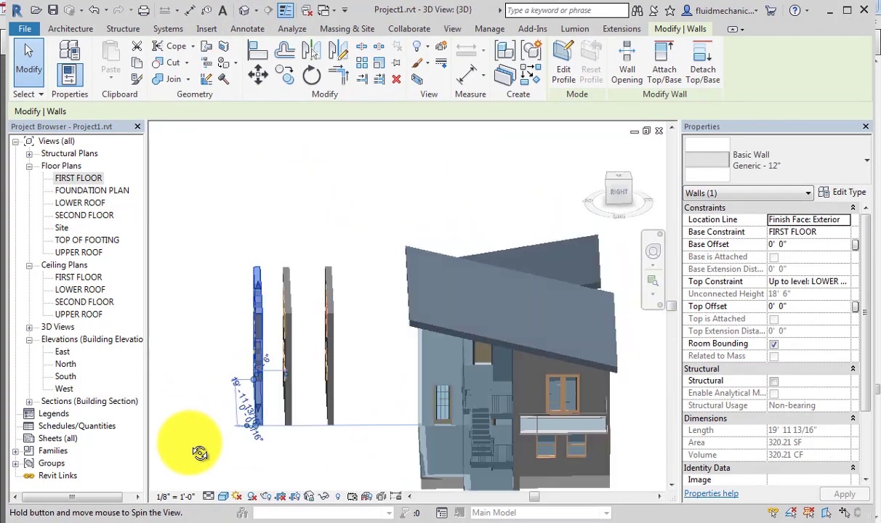
{"action": "left_click_drag", "start_coordinate": [354, 212], "coordinate": [184, 455]}
{"action": "left_click", "coordinate": [569, 69]}
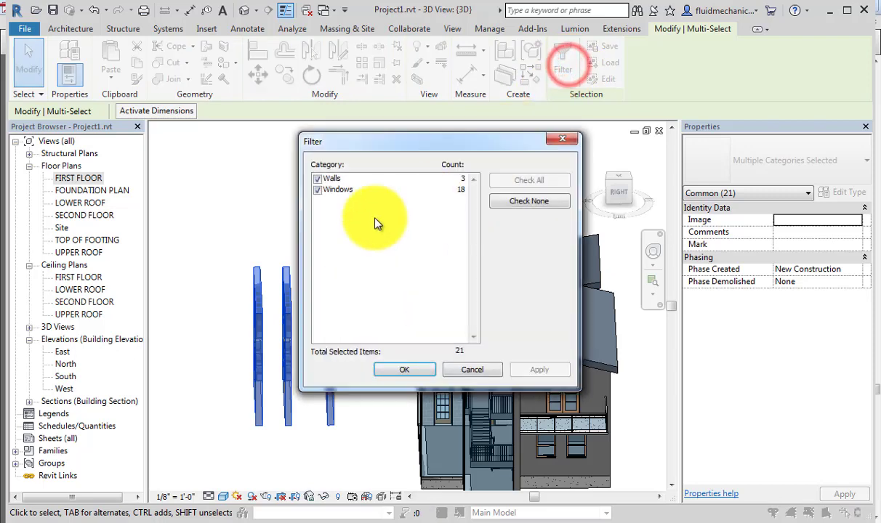
{"action": "left_click", "coordinate": [318, 179]}
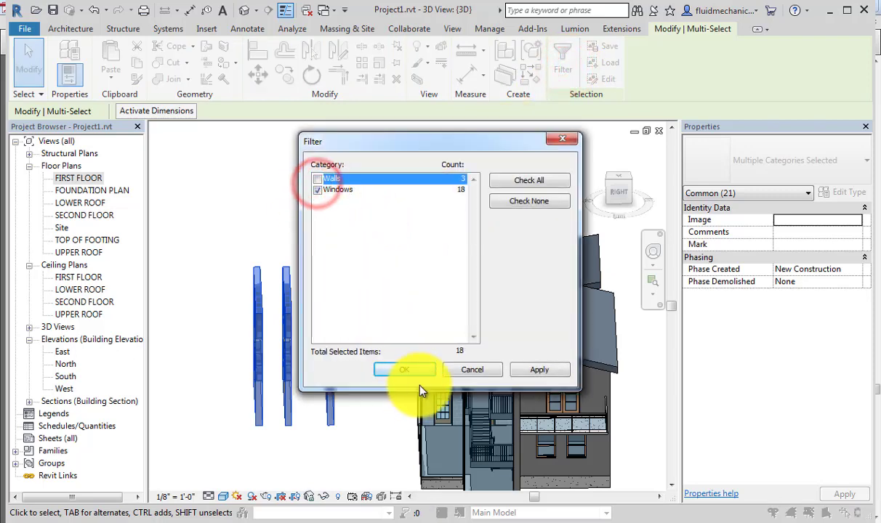
{"action": "left_click", "coordinate": [415, 372]}
{"action": "key", "text": "Escape"}
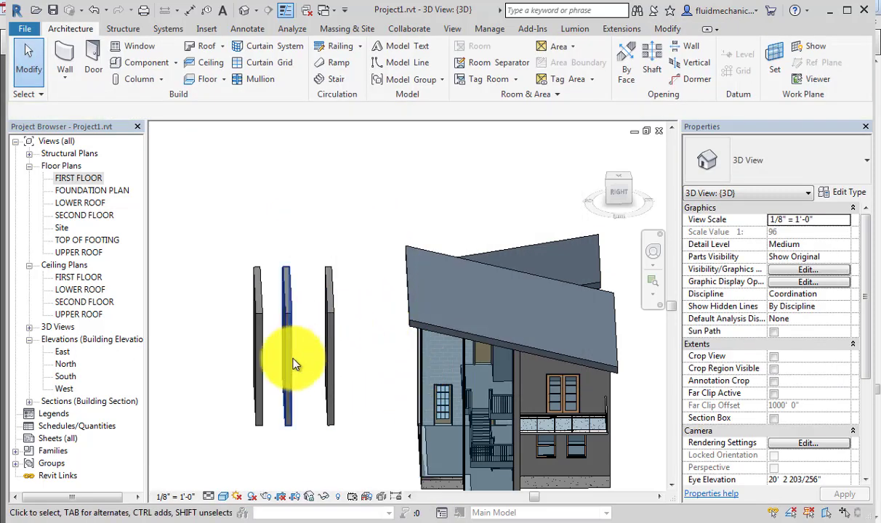
{"action": "middle_click_drag", "start_coordinate": [290, 363], "coordinate": [471, 399], "text": "shift"}
{"action": "scroll", "coordinate": [236, 309], "scroll_direction": "up", "scroll_amount": 5}
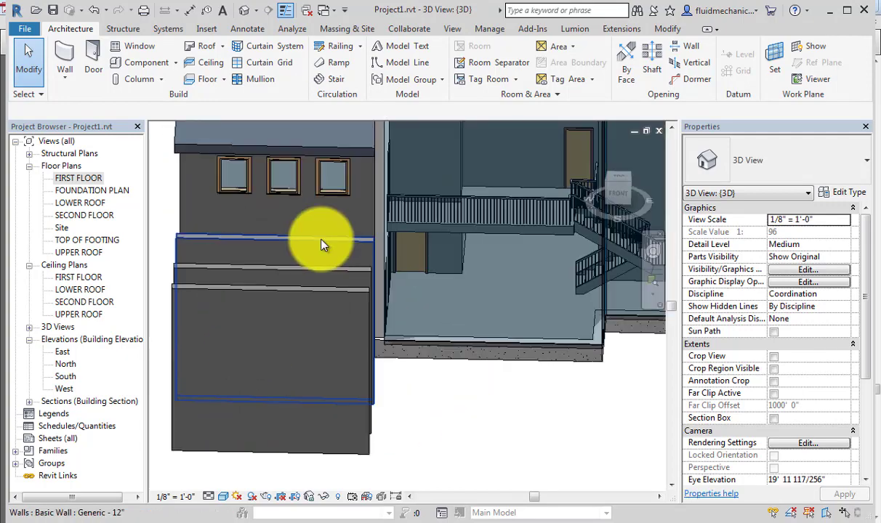
- Change the nearest plain copied wall to the Curtain Wall 1 type
{"action": "left_click", "coordinate": [321, 238]}
{"action": "scroll", "coordinate": [407, 342], "scroll_direction": "down", "scroll_amount": 4}
{"action": "middle_click_drag", "start_coordinate": [407, 341], "coordinate": [276, 354], "text": "shift"}
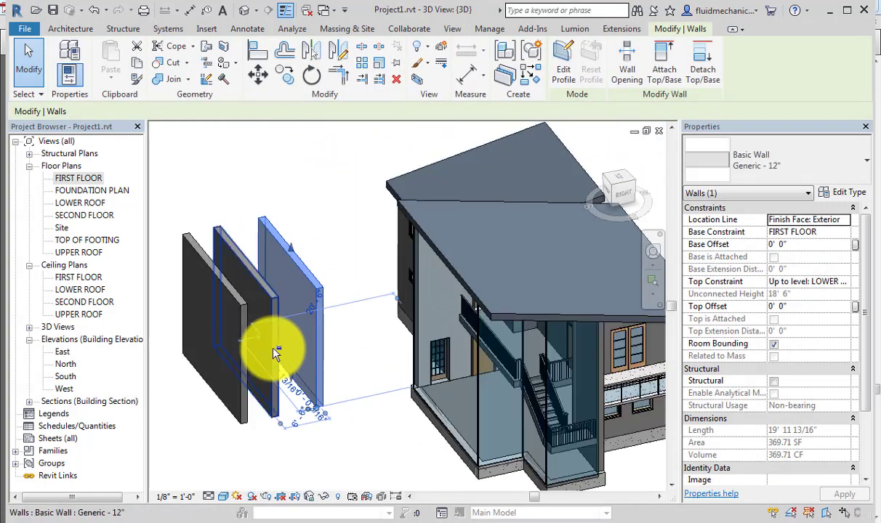
{"action": "scroll", "coordinate": [326, 311], "scroll_direction": "up", "scroll_amount": 2}
{"action": "scroll", "coordinate": [325, 311], "scroll_direction": "up", "scroll_amount": 2}
{"action": "left_click", "coordinate": [776, 164]}
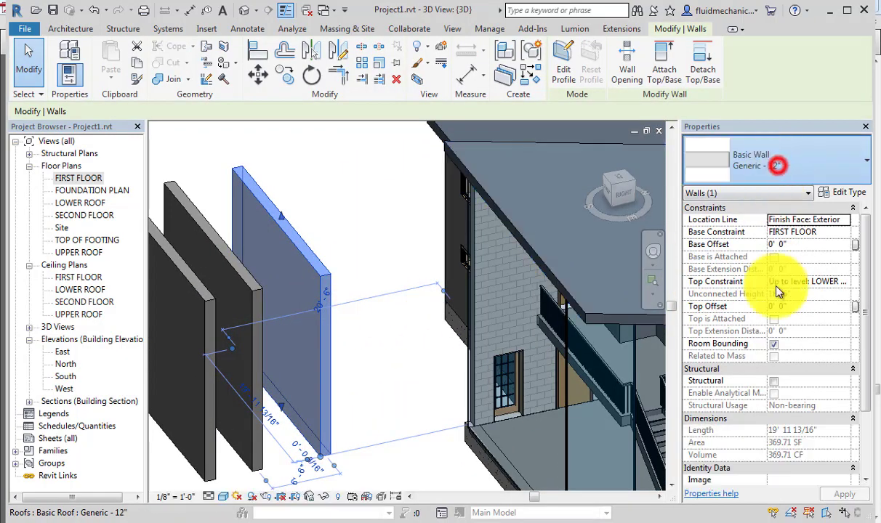
{"action": "scroll", "coordinate": [782, 309], "scroll_direction": "down", "scroll_amount": 5}
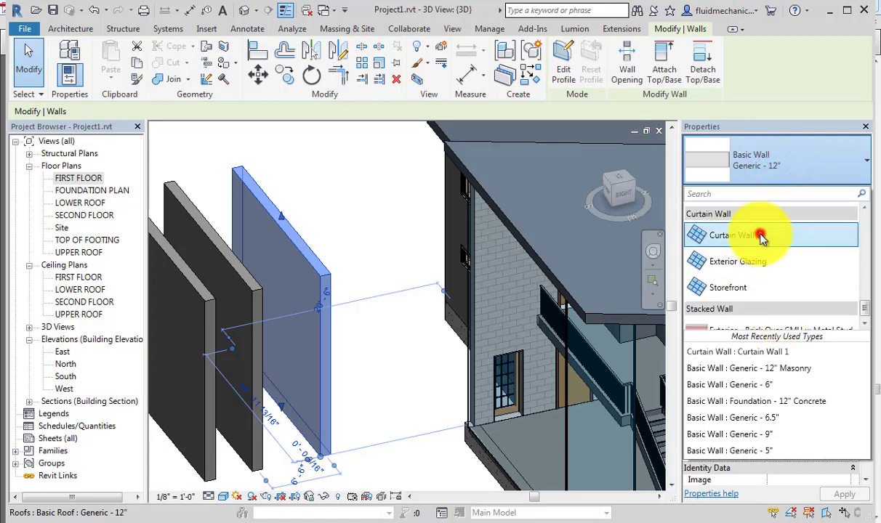
{"action": "left_click", "coordinate": [727, 234]}
{"action": "left_click", "coordinate": [379, 231]}
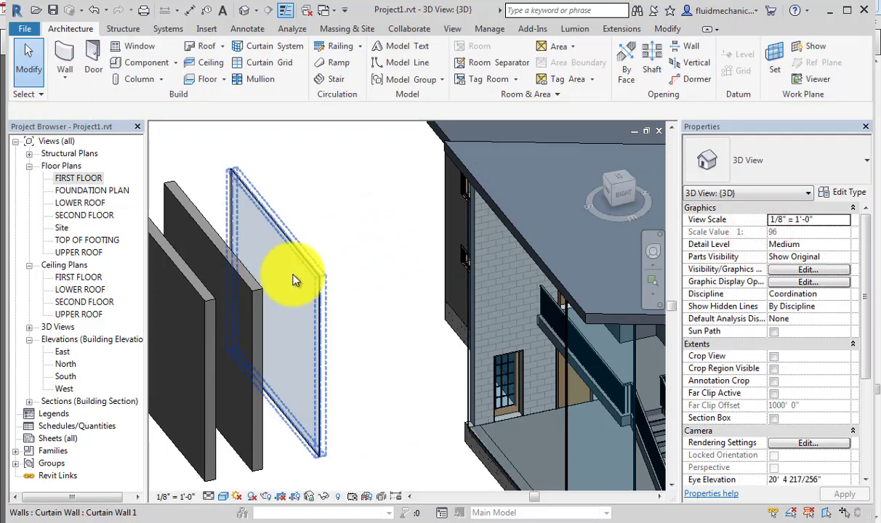
- Change another generic 12" wall to the Exterior Glazing curtain wall type
{"action": "left_click", "coordinate": [242, 305]}
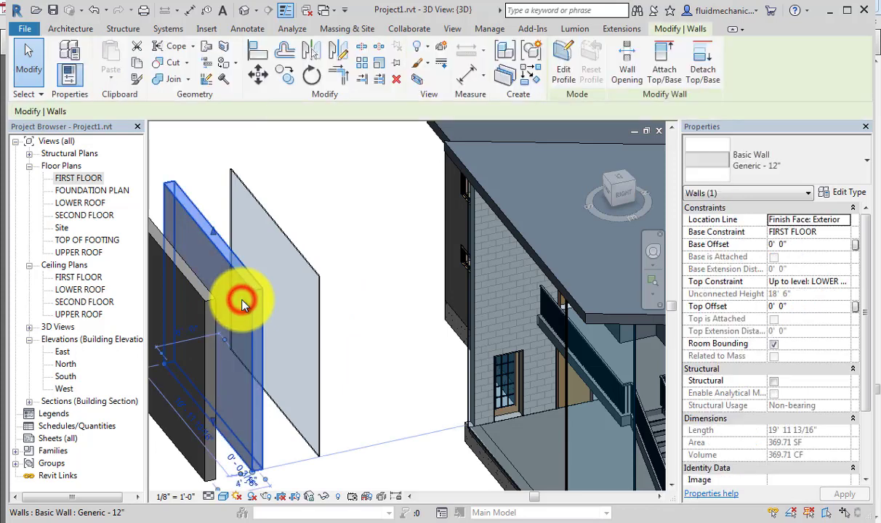
{"action": "left_click", "coordinate": [792, 169]}
{"action": "scroll", "coordinate": [783, 248], "scroll_direction": "down", "scroll_amount": 5}
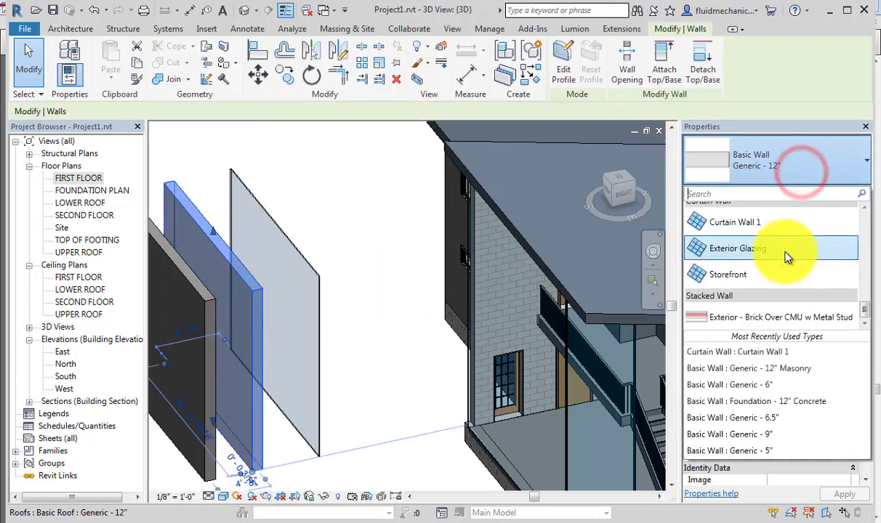
{"action": "left_click", "coordinate": [738, 256]}
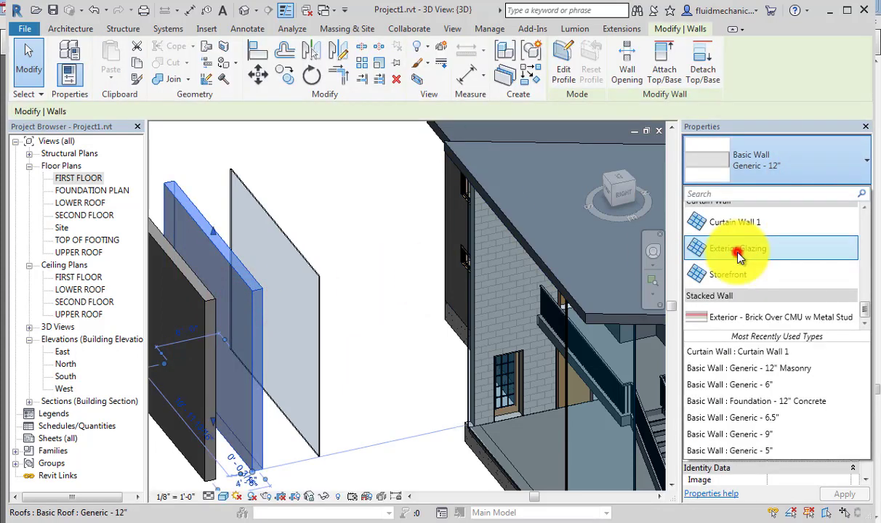
{"action": "left_click", "coordinate": [344, 256]}
- Bring the curtain walls closer into view and select the last generic 12" wall
{"action": "middle_click_drag", "start_coordinate": [344, 256], "coordinate": [511, 251]}
{"action": "scroll", "coordinate": [368, 245], "scroll_direction": "up", "scroll_amount": 5}
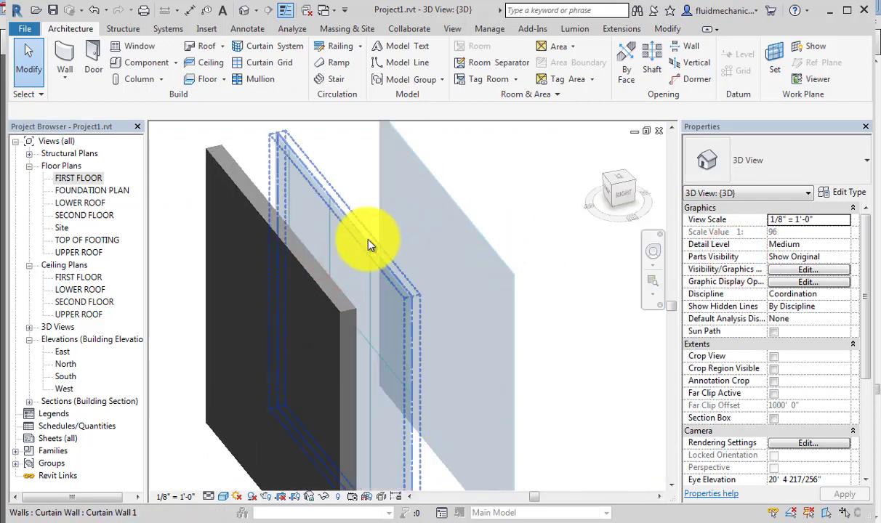
{"action": "scroll", "coordinate": [352, 240], "scroll_direction": "up", "scroll_amount": 4}
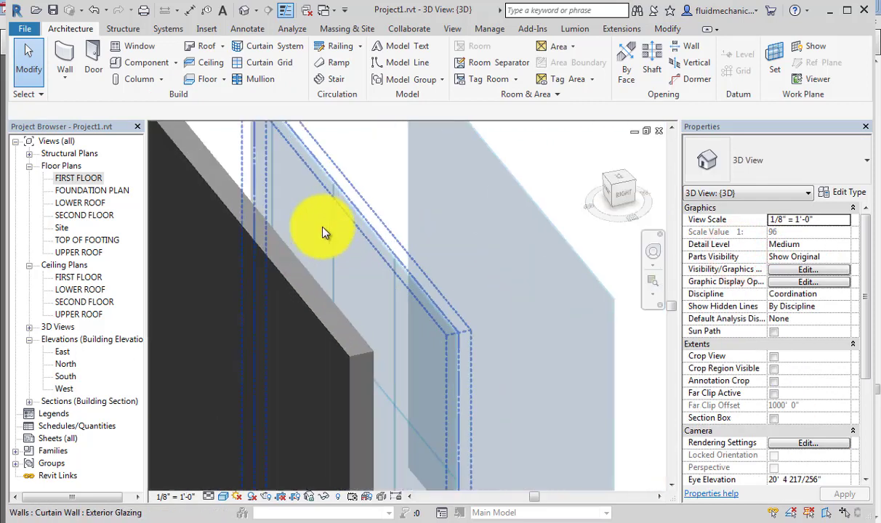
{"action": "middle_click_drag", "start_coordinate": [317, 222], "coordinate": [413, 298]}
{"action": "scroll", "coordinate": [413, 298], "scroll_direction": "down", "scroll_amount": 6}
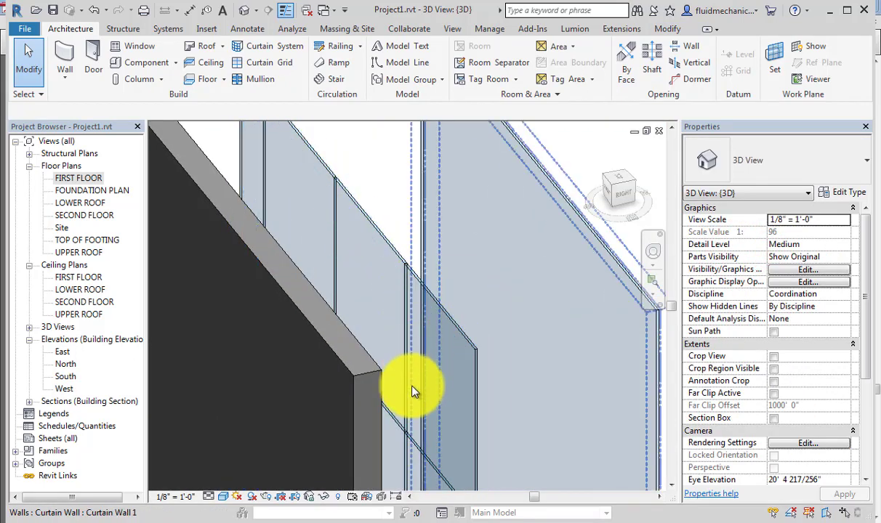
{"action": "left_click", "coordinate": [365, 291]}
- Switch the last generic 12" wall to the Storefront type, giving it gridded mullions
{"action": "left_click", "coordinate": [806, 158]}
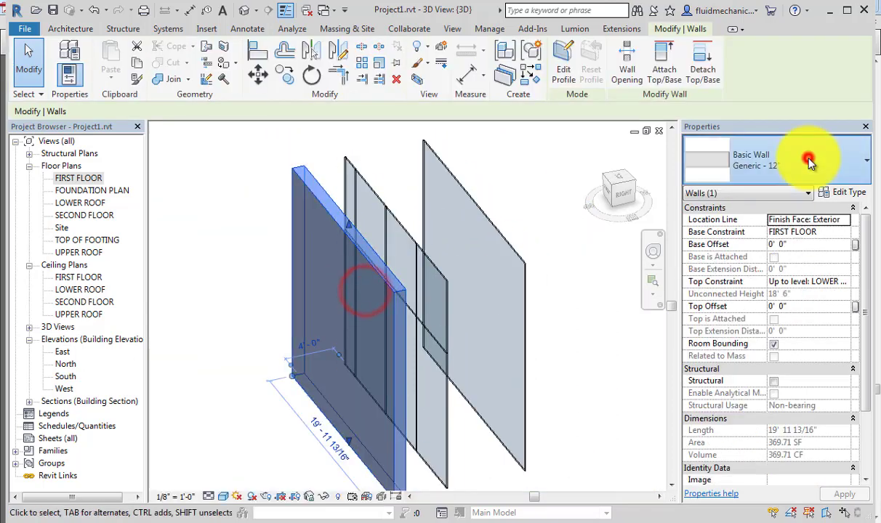
{"action": "scroll", "coordinate": [806, 220], "scroll_direction": "down", "scroll_amount": 3}
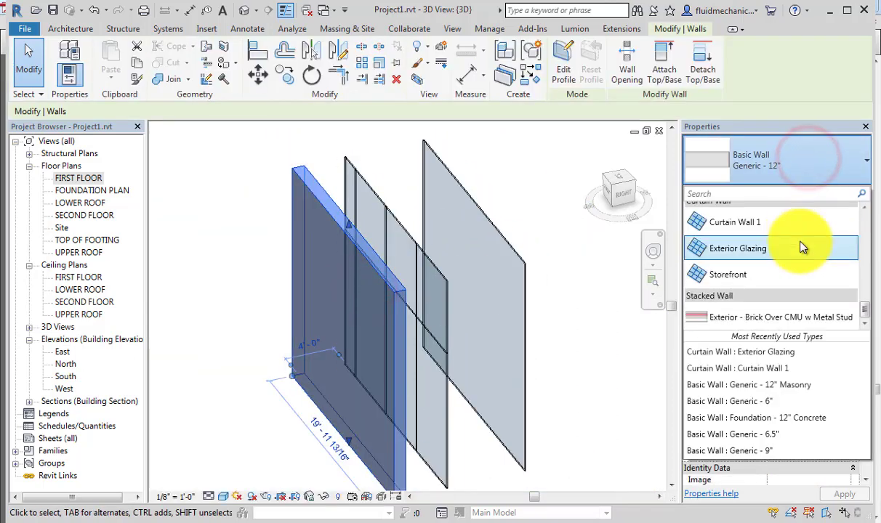
{"action": "left_click", "coordinate": [739, 272]}
{"action": "left_click", "coordinate": [269, 188]}
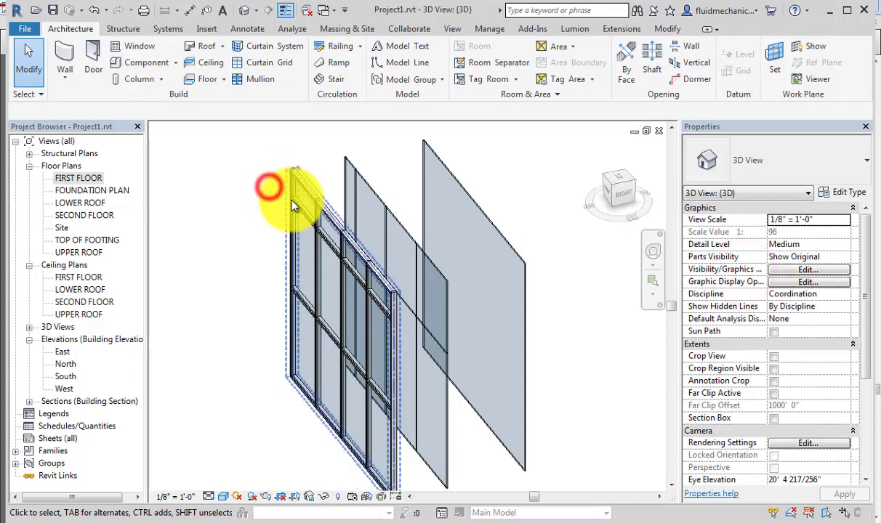
{"action": "scroll", "coordinate": [280, 190], "scroll_direction": "up", "scroll_amount": 5}
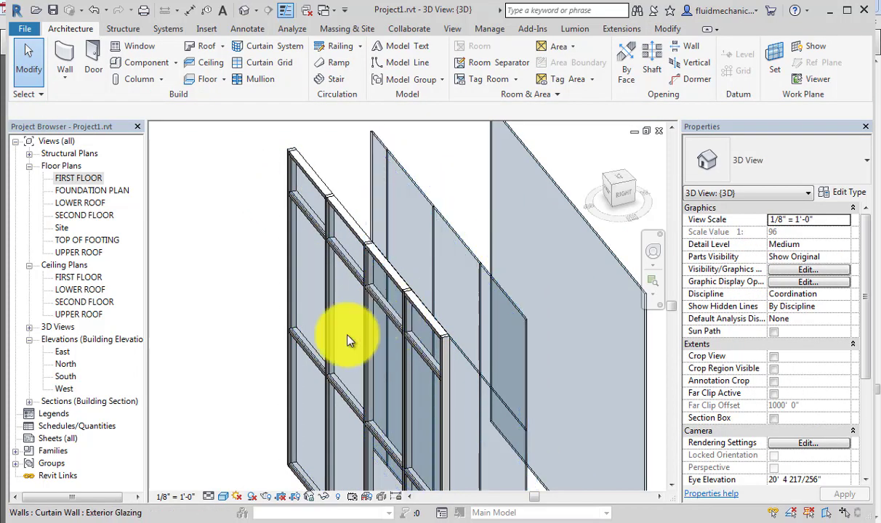
{"action": "scroll", "coordinate": [383, 436], "scroll_direction": "down", "scroll_amount": 5}
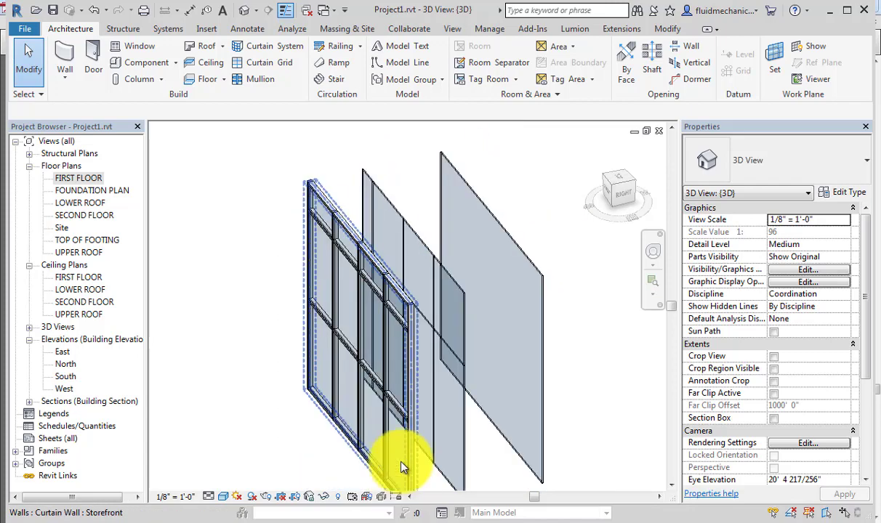
{"action": "scroll", "coordinate": [385, 277], "scroll_direction": "up", "scroll_amount": 4}
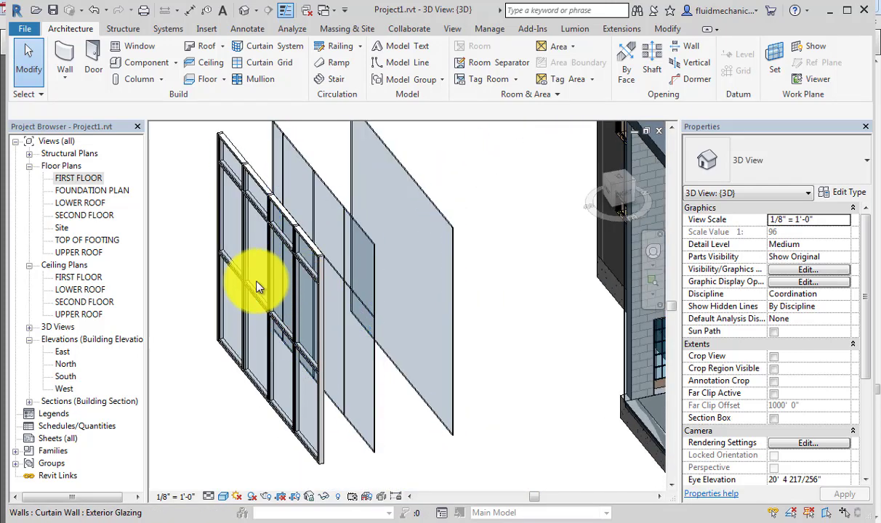
{"action": "scroll", "coordinate": [305, 295], "scroll_direction": "down", "scroll_amount": 2}
- Set the Exterior Glazing type's Horizontal Grid Spacing to 8' 0" in Edit Type
{"action": "scroll", "coordinate": [312, 296], "scroll_direction": "up", "scroll_amount": 4}
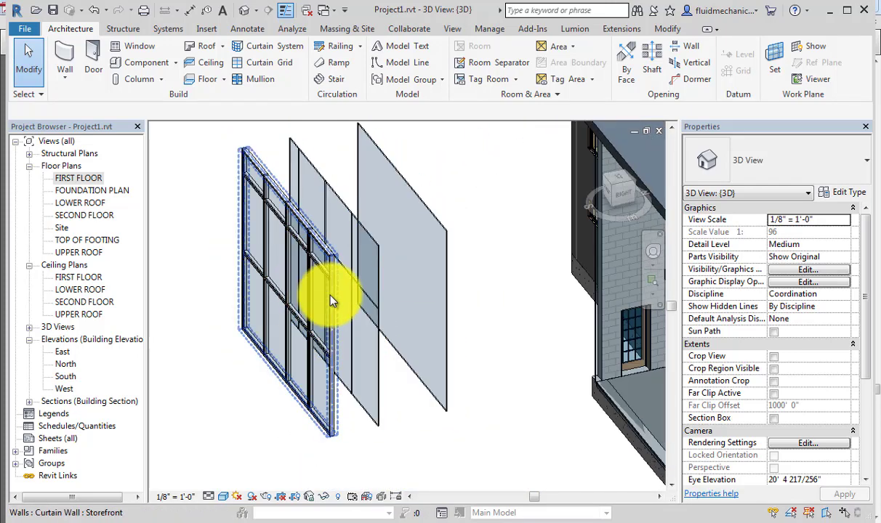
{"action": "left_click", "coordinate": [353, 298]}
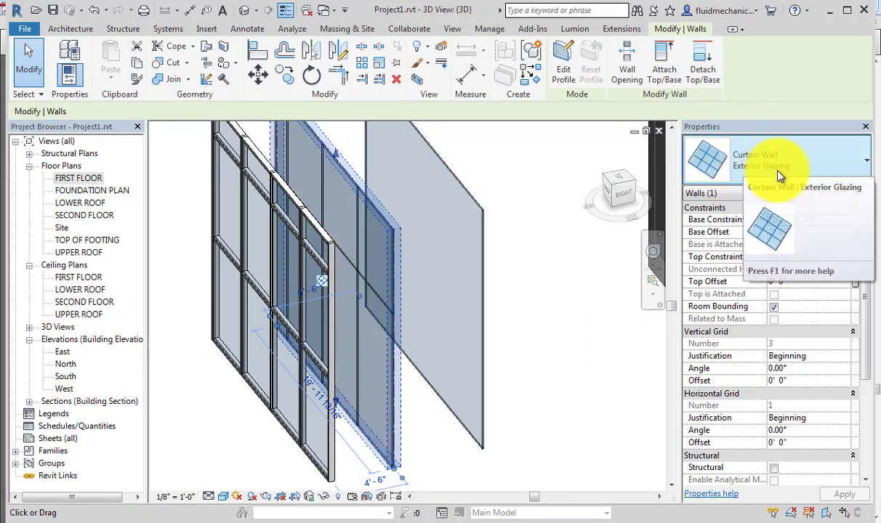
{"action": "left_click", "coordinate": [840, 195]}
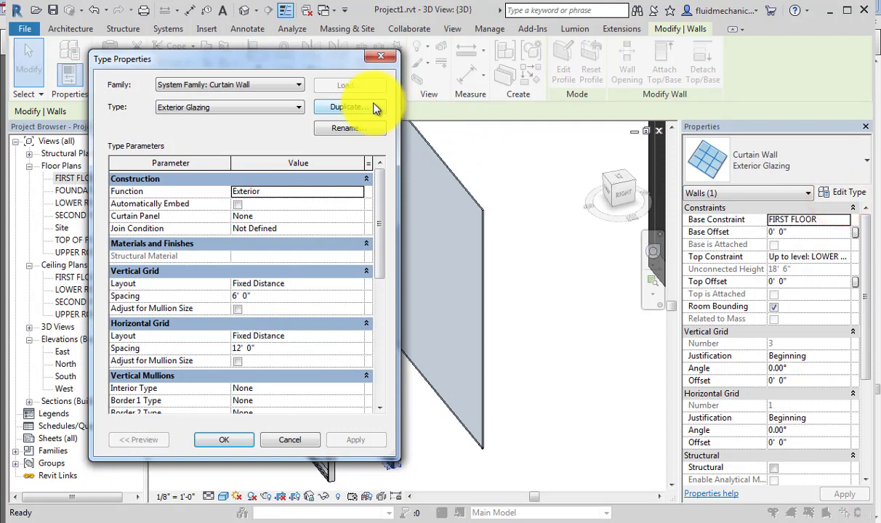
{"action": "left_click", "coordinate": [274, 348]}
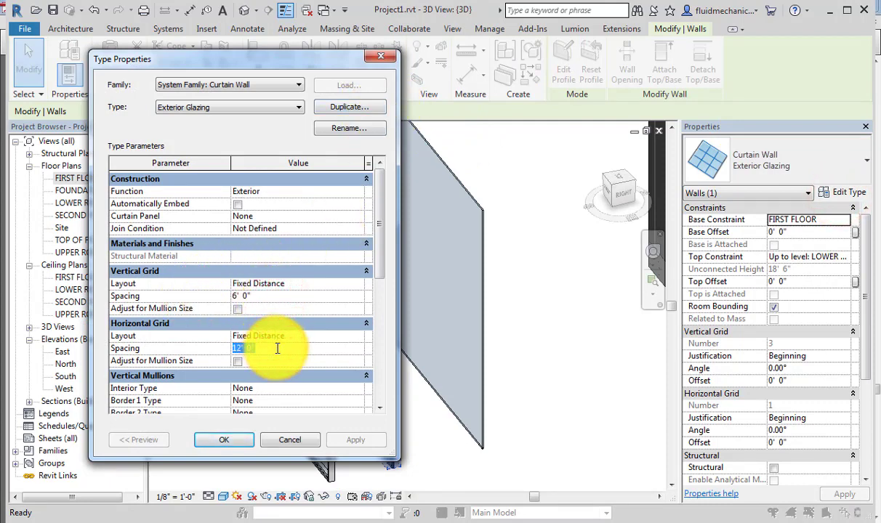
{"action": "type", "text": "8"}
{"action": "left_click", "coordinate": [243, 439]}
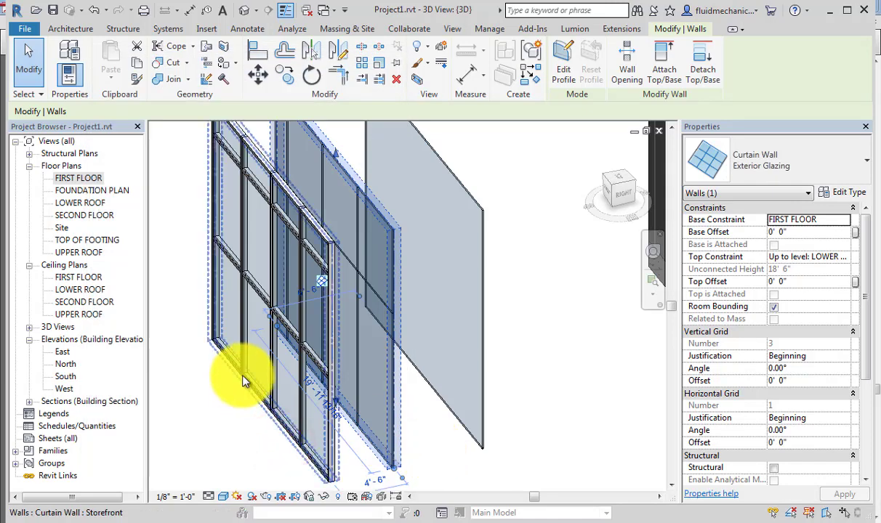
{"action": "left_click", "coordinate": [211, 428]}
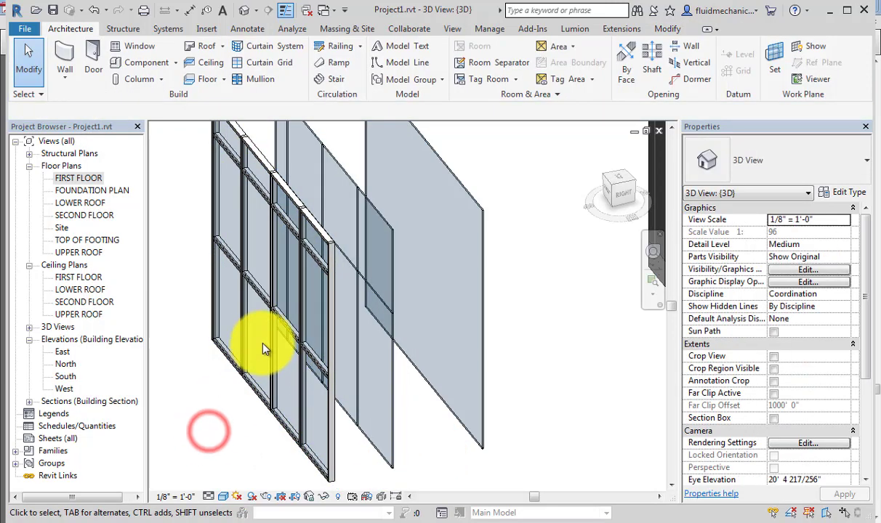
- Inspect the Storefront type's grid spacing and mullion settings, then cancel without changes
{"action": "left_click", "coordinate": [226, 367]}
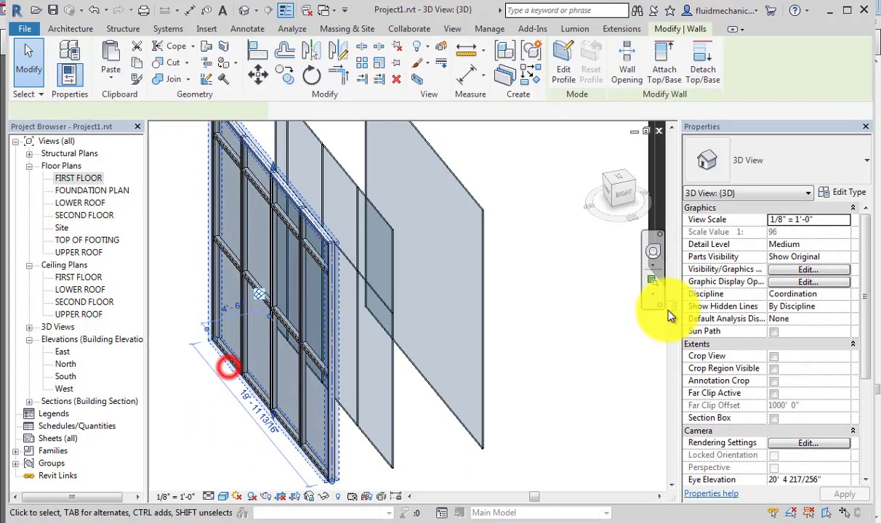
{"action": "left_click", "coordinate": [844, 193]}
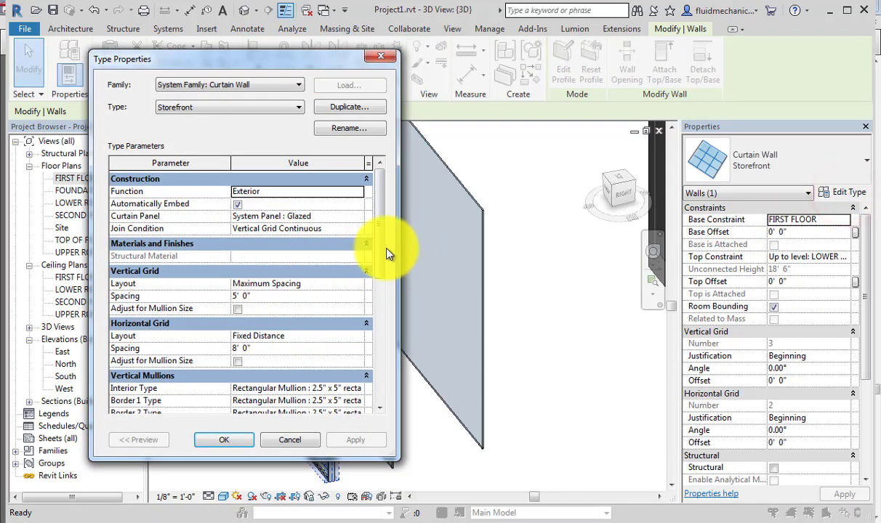
{"action": "left_click", "coordinate": [383, 251]}
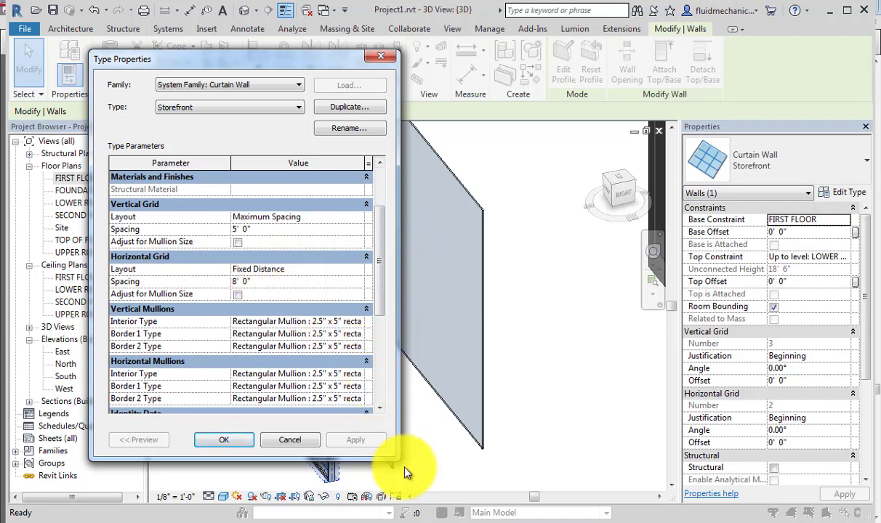
{"action": "left_click_drag", "start_coordinate": [400, 455], "coordinate": [571, 459]}
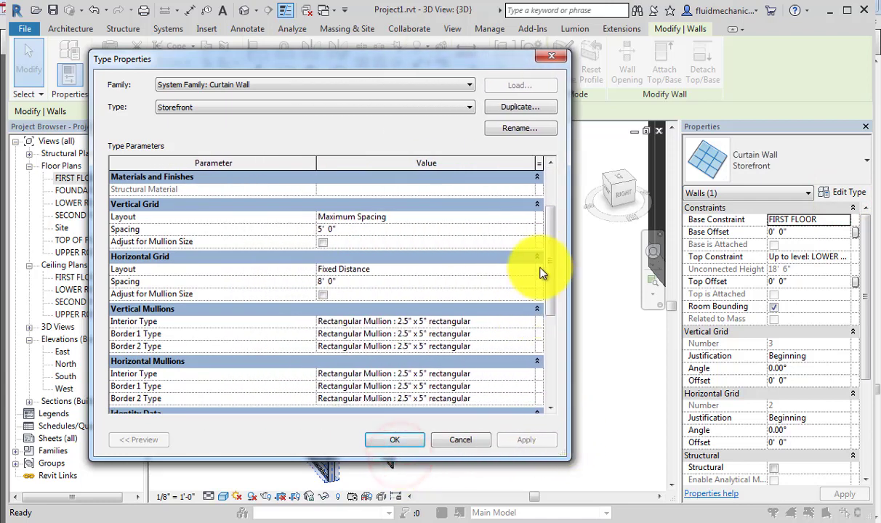
{"action": "scroll", "coordinate": [550, 254], "scroll_direction": "down", "scroll_amount": 3}
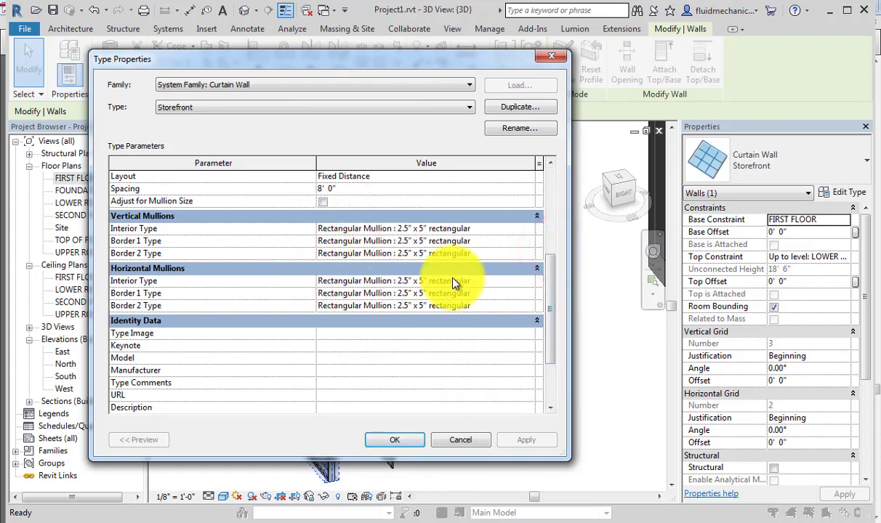
{"action": "left_click", "coordinate": [444, 445]}
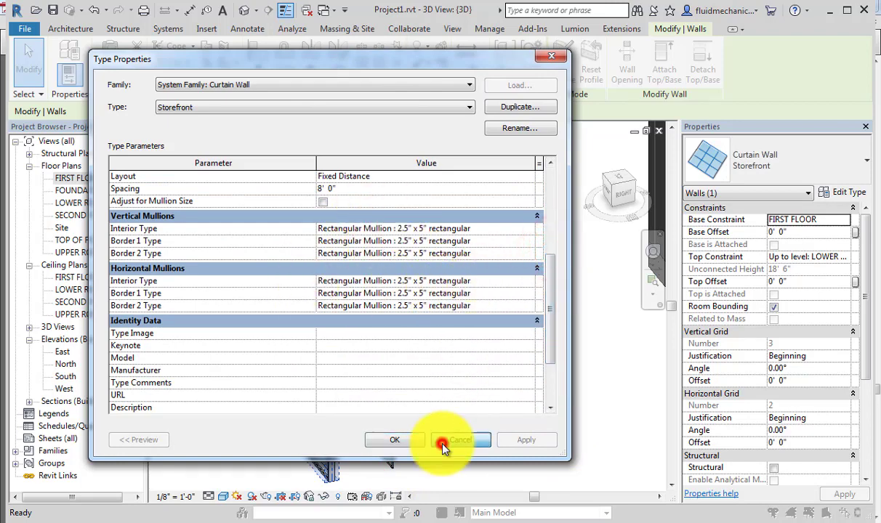
- Crossing-select the three sample curtain walls and delete them
{"action": "left_click", "coordinate": [526, 439]}
{"action": "scroll", "coordinate": [410, 231], "scroll_direction": "down", "scroll_amount": 3}
{"action": "left_click_drag", "start_coordinate": [391, 193], "coordinate": [226, 369]}
{"action": "key", "text": "Delete"}
- Orbit toward the front, pick FRONT on the ViewCube, and zoom in on the glazed facade
{"action": "left_click", "coordinate": [346, 366]}
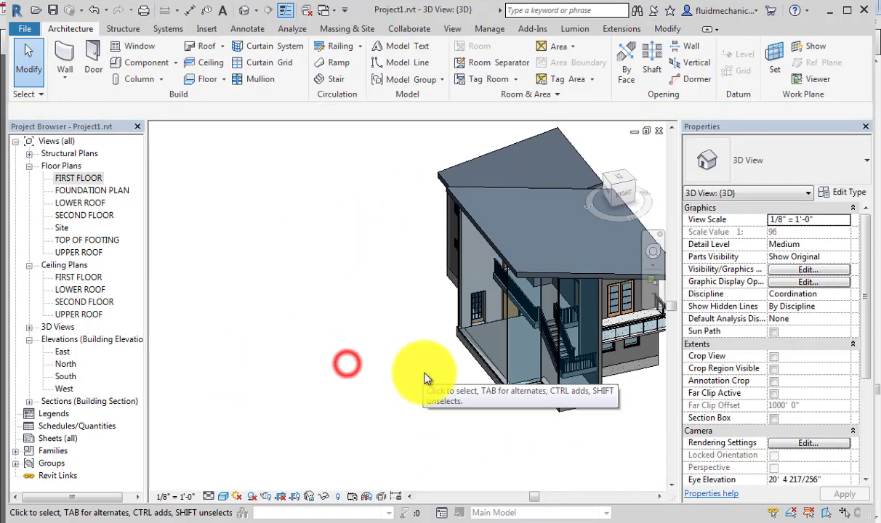
{"action": "scroll", "coordinate": [515, 370], "scroll_direction": "up", "scroll_amount": 3}
{"action": "scroll", "coordinate": [290, 393], "scroll_direction": "down", "scroll_amount": 2}
{"action": "scroll", "coordinate": [340, 398], "scroll_direction": "down", "scroll_amount": 1}
{"action": "middle_click_drag", "start_coordinate": [342, 398], "coordinate": [318, 250], "text": "shift"}
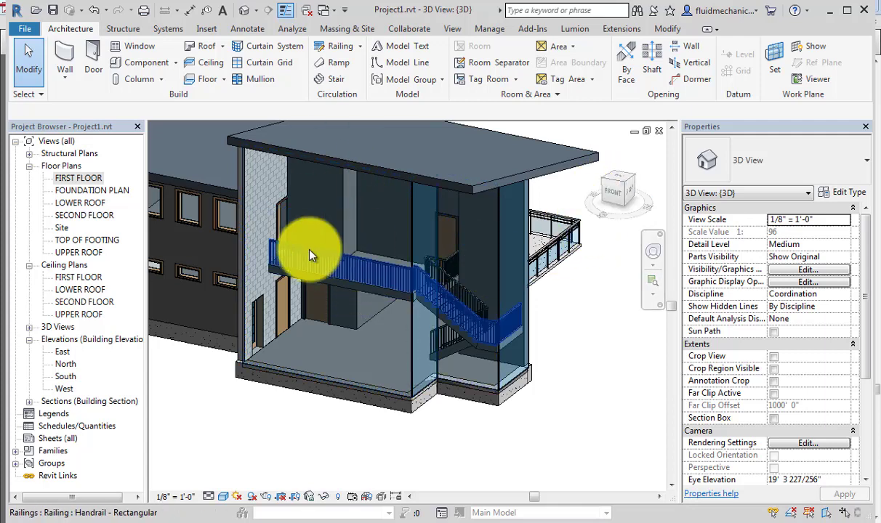
{"action": "left_click", "coordinate": [617, 189]}
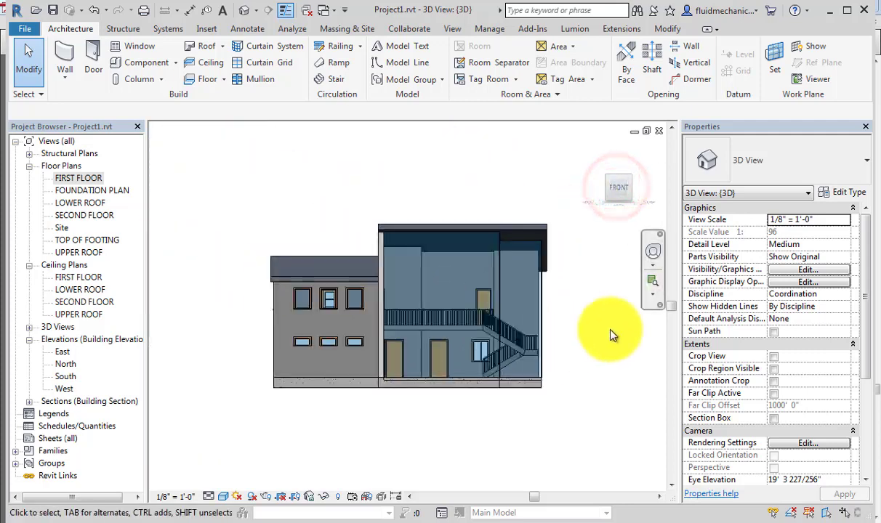
{"action": "scroll", "coordinate": [580, 312], "scroll_direction": "up", "scroll_amount": 3}
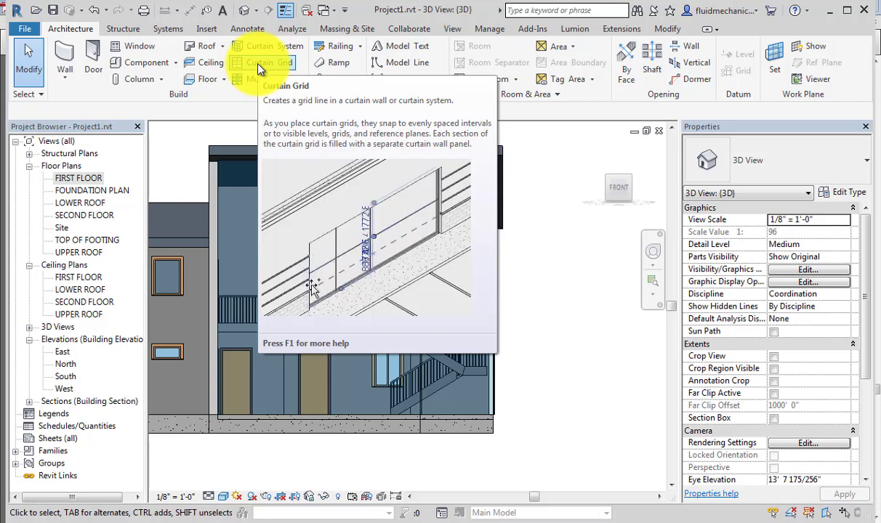
- Add vertical curtain grids at panel midpoints and horizontal grids at one-third and mid-height
{"action": "left_click", "coordinate": [259, 66]}
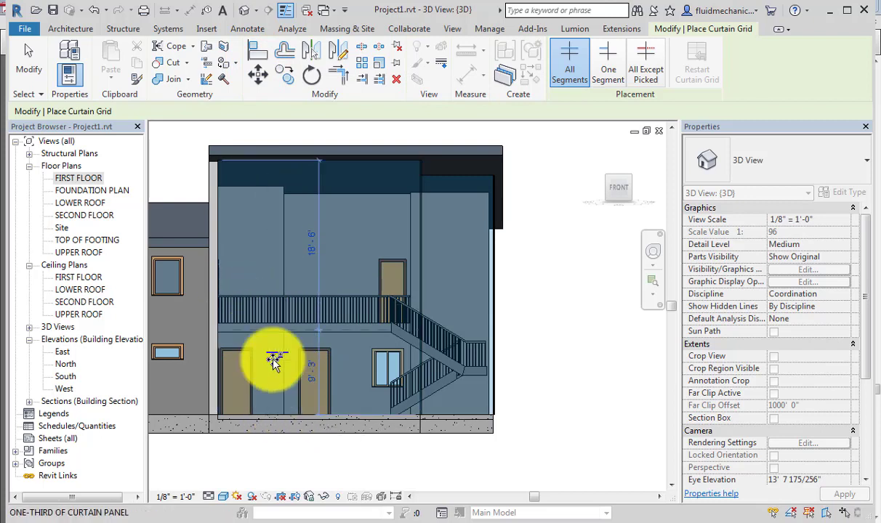
{"action": "left_click", "coordinate": [287, 416]}
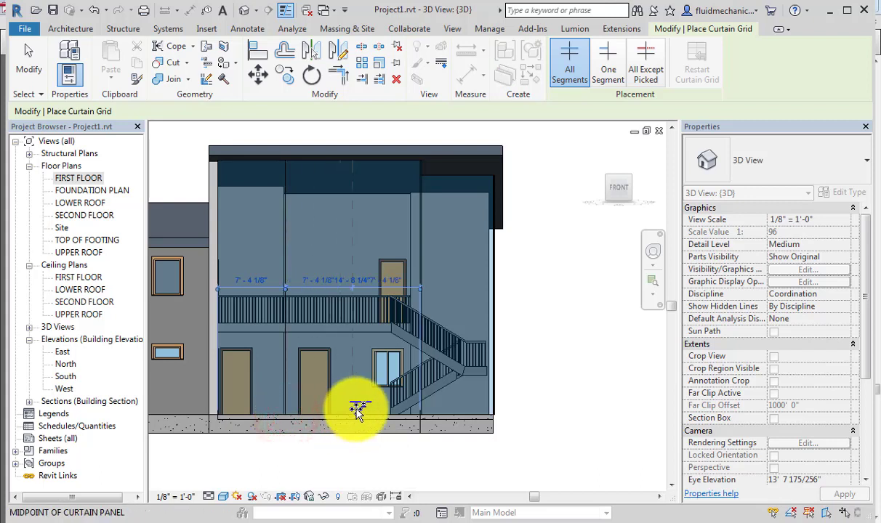
{"action": "left_click", "coordinate": [353, 411]}
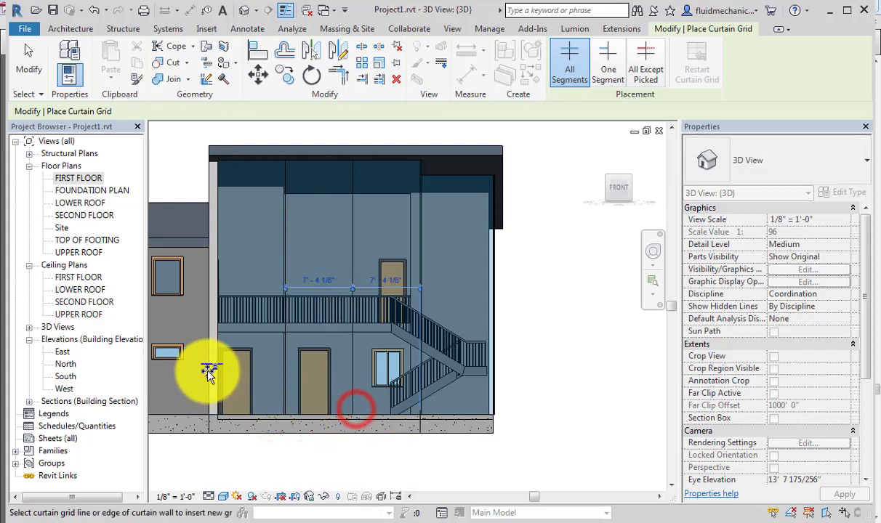
{"action": "left_click", "coordinate": [224, 332]}
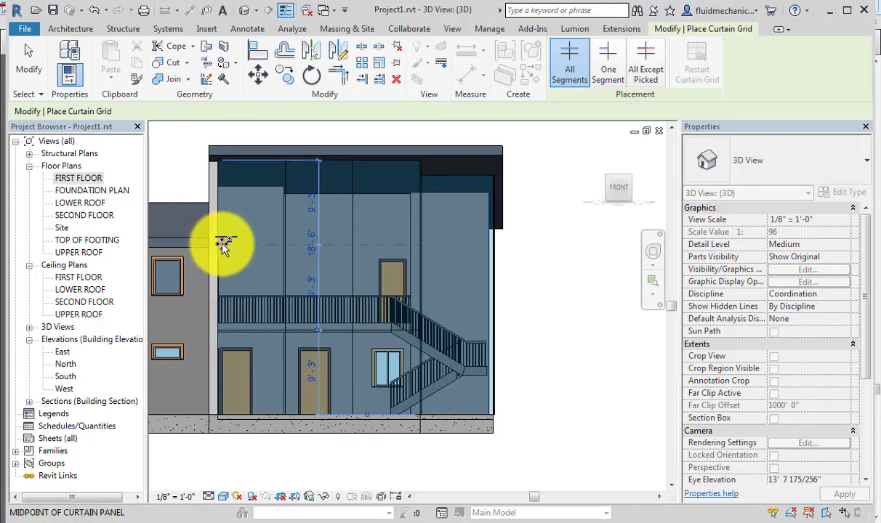
{"action": "left_click", "coordinate": [222, 245]}
{"action": "scroll", "coordinate": [407, 276], "scroll_direction": "down", "scroll_amount": 3}
{"action": "key", "text": "Escape"}
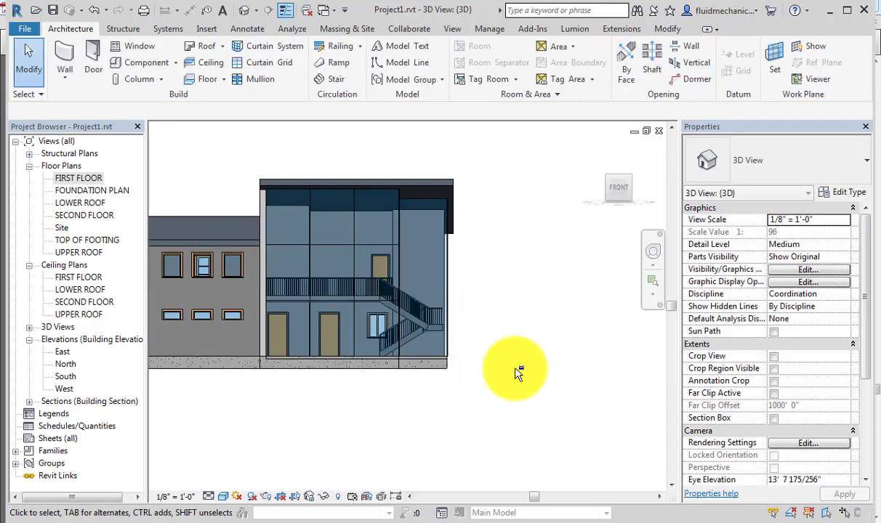
{"action": "middle_click_drag", "start_coordinate": [517, 374], "coordinate": [149, 425], "text": "shift"}
{"action": "middle_click_drag", "start_coordinate": [225, 365], "coordinate": [299, 314], "text": "shift"}
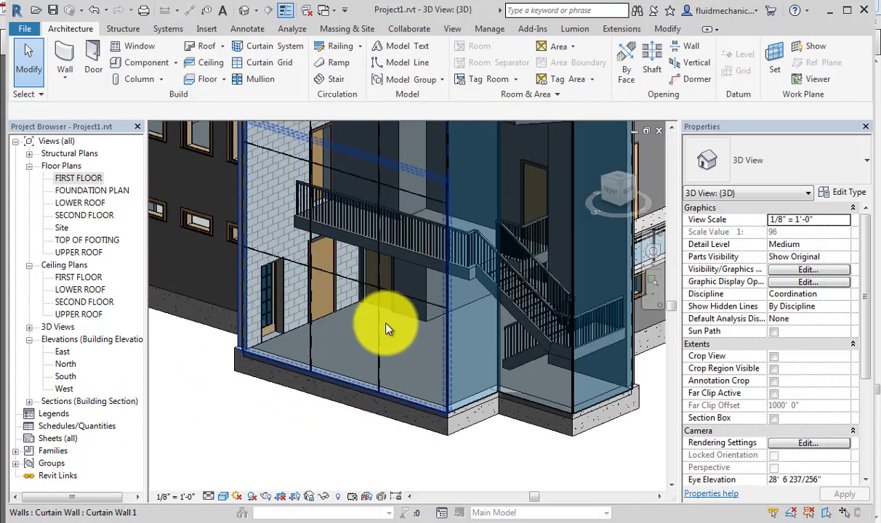
- From the FRONT view, grid the narrow stair-side panel at its midpoint and with two horizontal lines
{"action": "left_click", "coordinate": [608, 236]}
{"action": "left_click", "coordinate": [613, 194]}
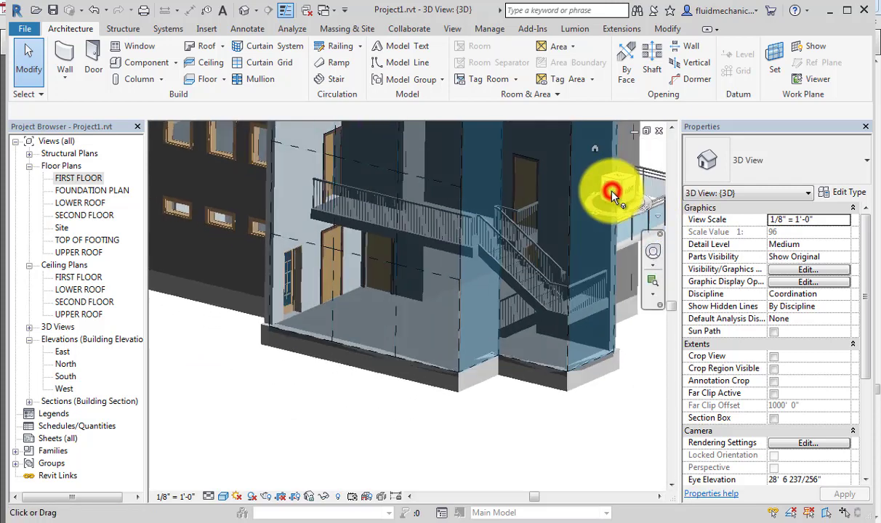
{"action": "left_click", "coordinate": [267, 67]}
{"action": "scroll", "coordinate": [615, 338], "scroll_direction": "up", "scroll_amount": 5}
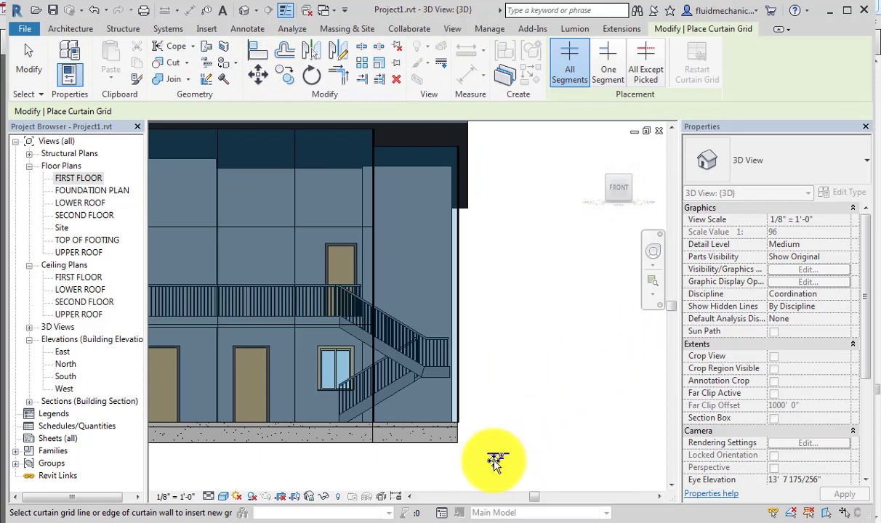
{"action": "left_click", "coordinate": [414, 423]}
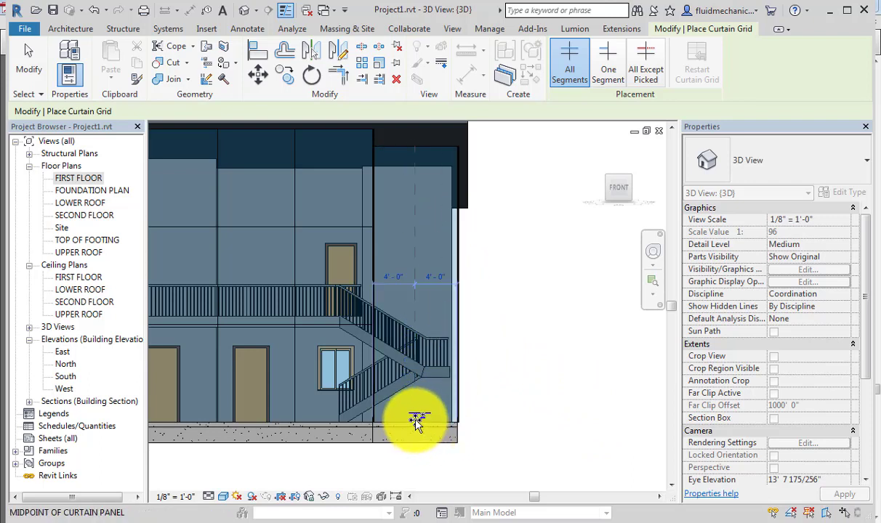
{"action": "left_click", "coordinate": [415, 421]}
{"action": "left_click", "coordinate": [452, 327]}
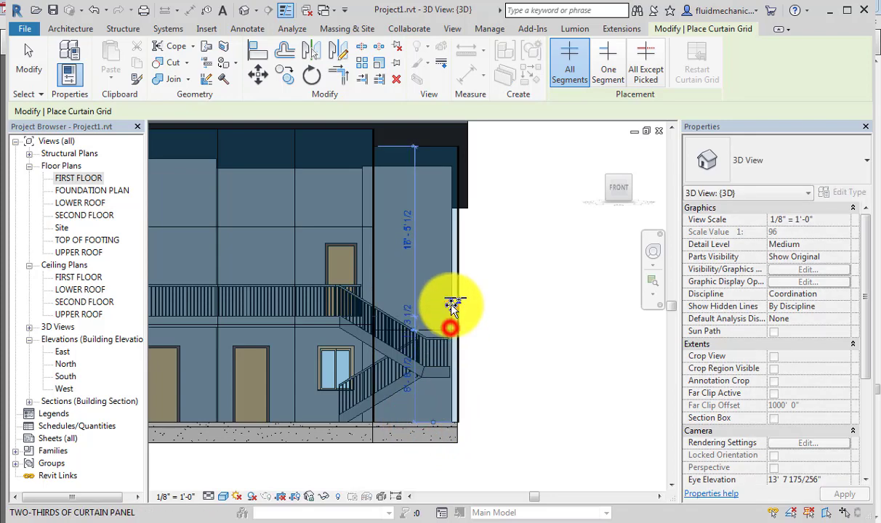
{"action": "left_click", "coordinate": [446, 226]}
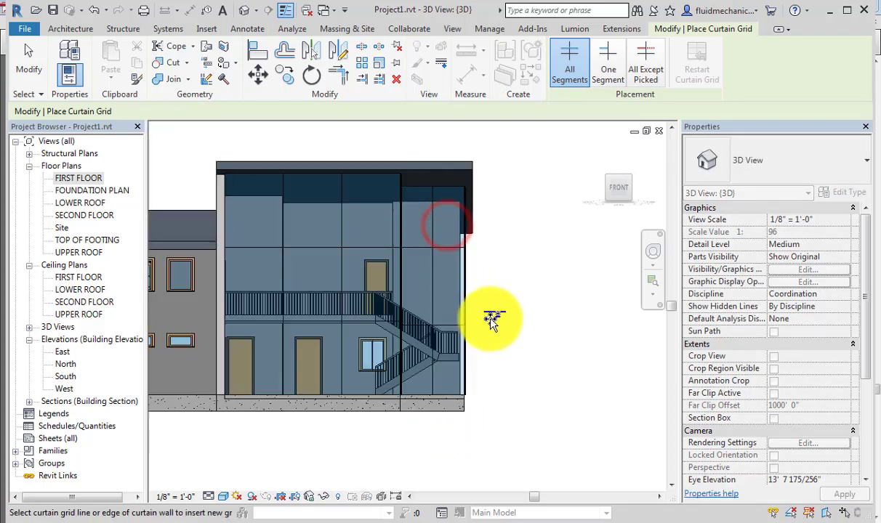
{"action": "key", "text": "Escape"}
{"action": "middle_click_drag", "start_coordinate": [531, 364], "coordinate": [420, 420], "text": "shift"}
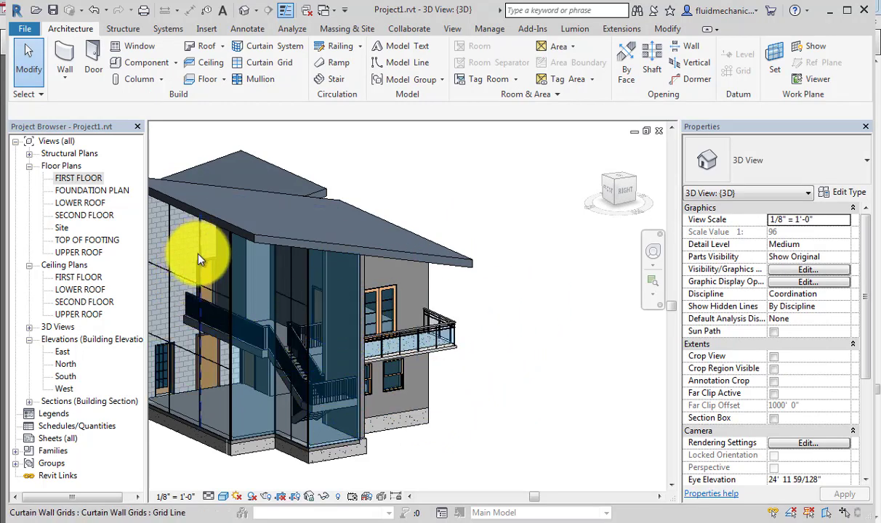
- Face the right side and add vertical curtain grid lines at the side panels' midpoints
{"action": "left_click", "coordinate": [625, 195]}
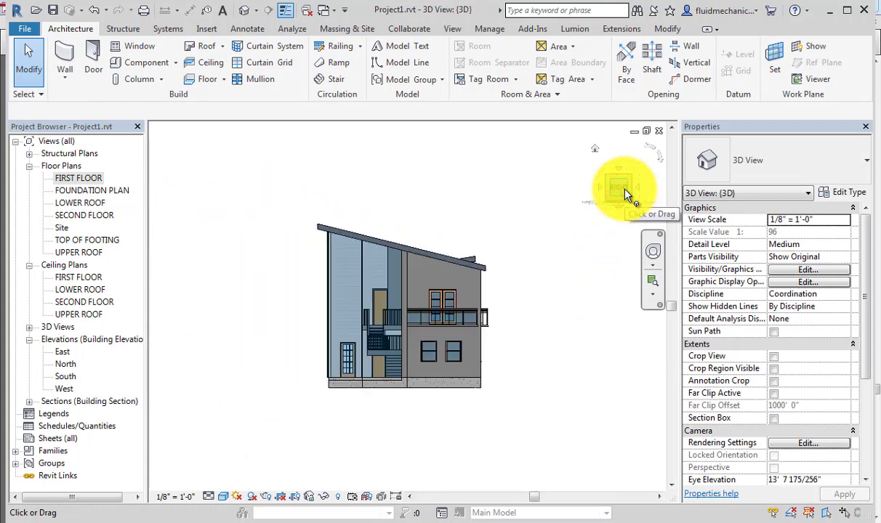
{"action": "left_click", "coordinate": [256, 65]}
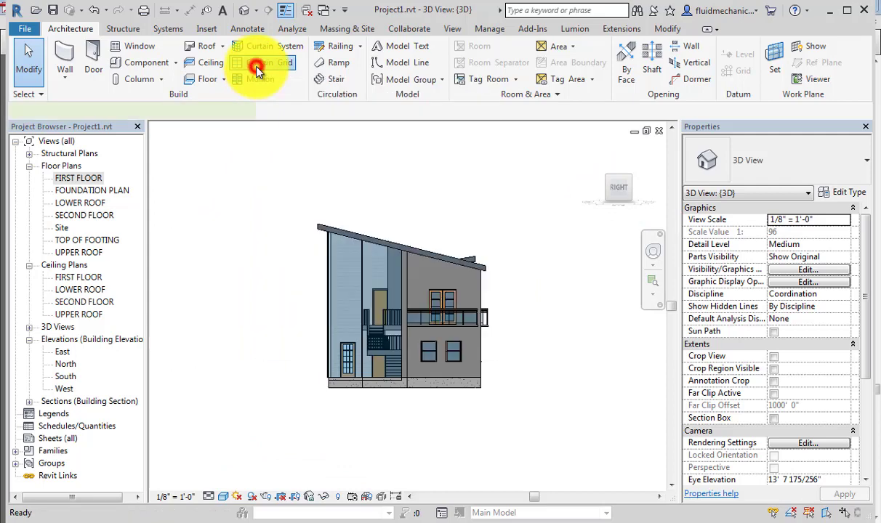
{"action": "scroll", "coordinate": [432, 448], "scroll_direction": "up", "scroll_amount": 3}
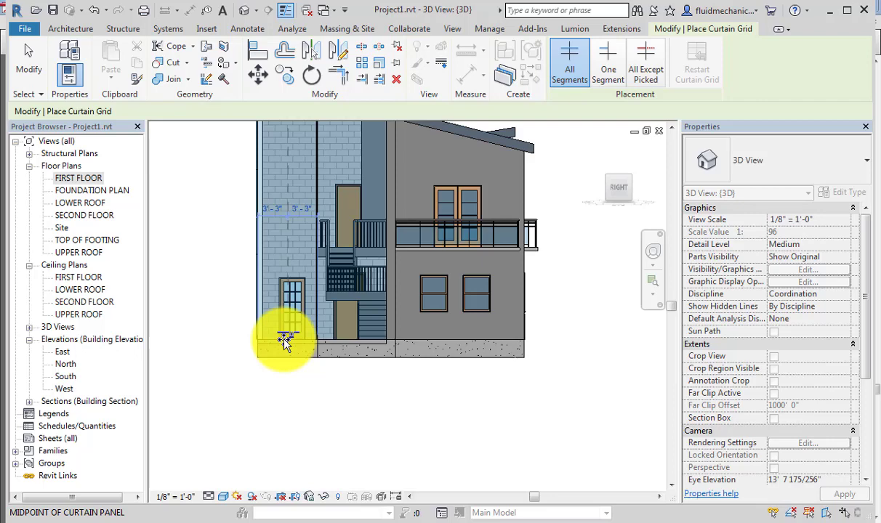
{"action": "left_click", "coordinate": [276, 339]}
{"action": "left_click", "coordinate": [349, 339]}
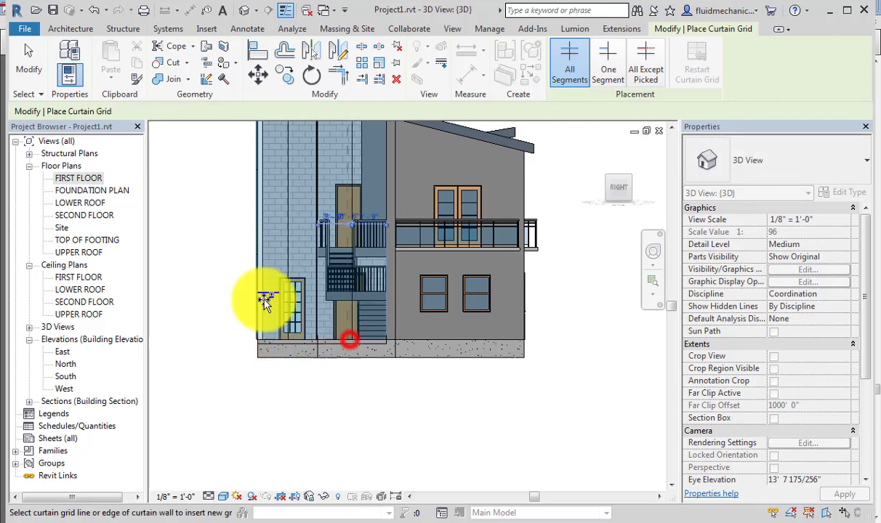
- Add horizontal grid lines that split the left wall into two 9'-3" rows and the stair-side panel at mid-height
{"action": "middle_click_drag", "start_coordinate": [266, 301], "coordinate": [317, 403]}
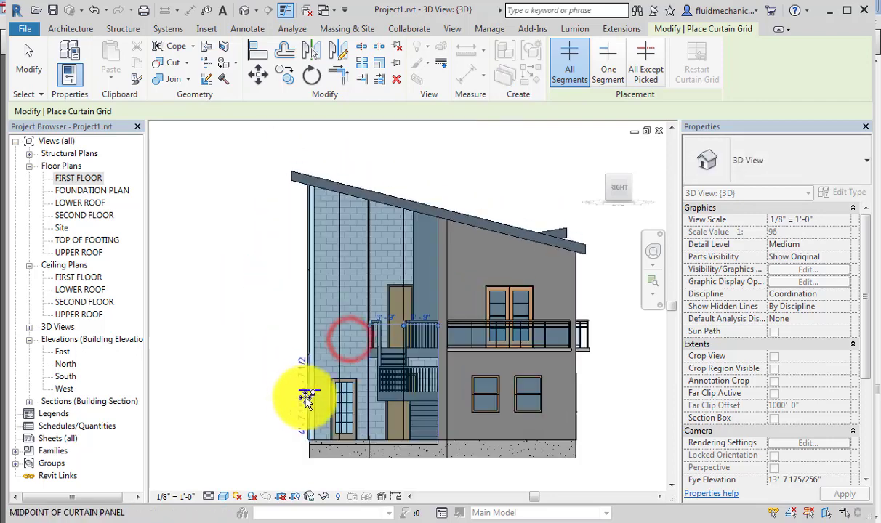
{"action": "left_click", "coordinate": [317, 357]}
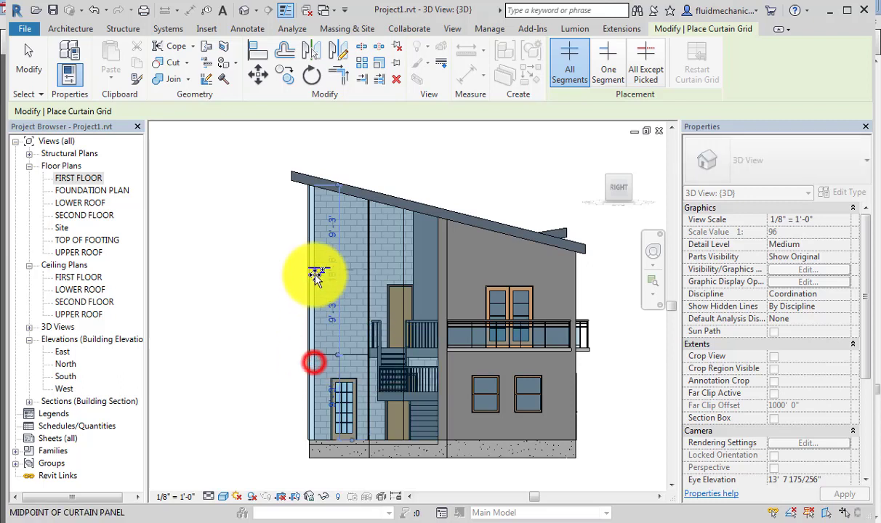
{"action": "left_click", "coordinate": [311, 269]}
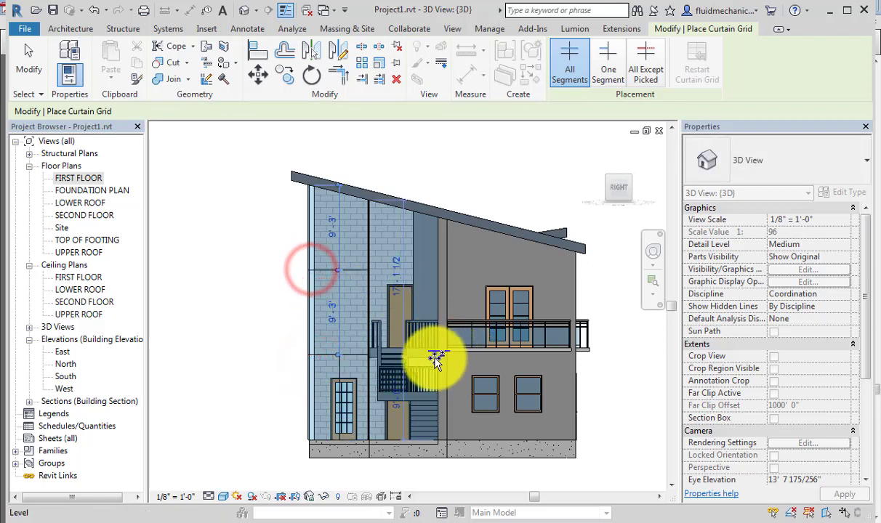
{"action": "left_click", "coordinate": [432, 354]}
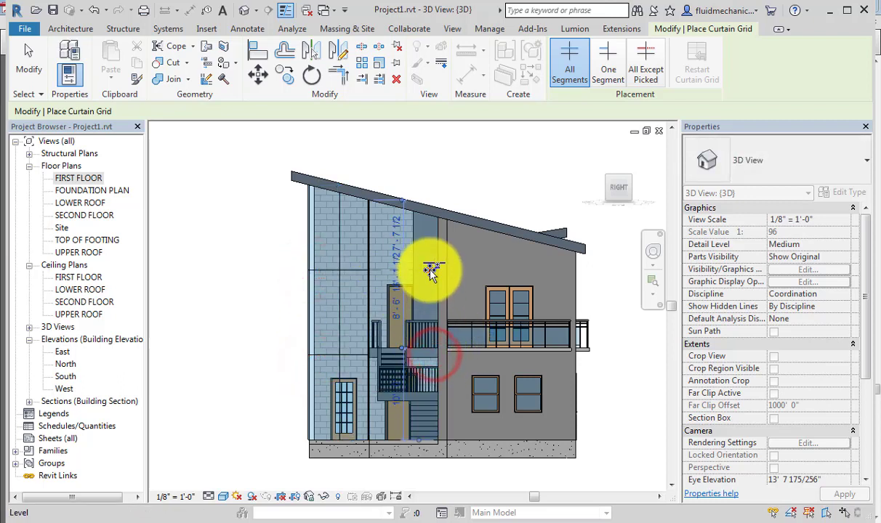
{"action": "left_click", "coordinate": [429, 270]}
- Exit Curtain Grid, then orbit and zoom to the curtain wall corner at the slab edge
{"action": "scroll", "coordinate": [344, 377], "scroll_direction": "down", "scroll_amount": 3}
{"action": "key", "text": "Escape"}
{"action": "middle_click_drag", "start_coordinate": [344, 378], "coordinate": [470, 451], "text": "shift"}
{"action": "scroll", "coordinate": [479, 392], "scroll_direction": "up", "scroll_amount": 8}
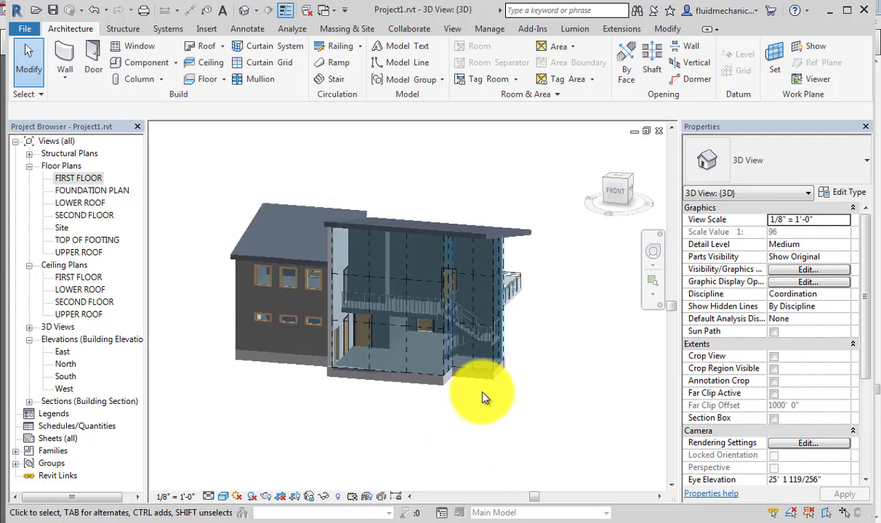
{"action": "scroll", "coordinate": [474, 385], "scroll_direction": "up", "scroll_amount": 8}
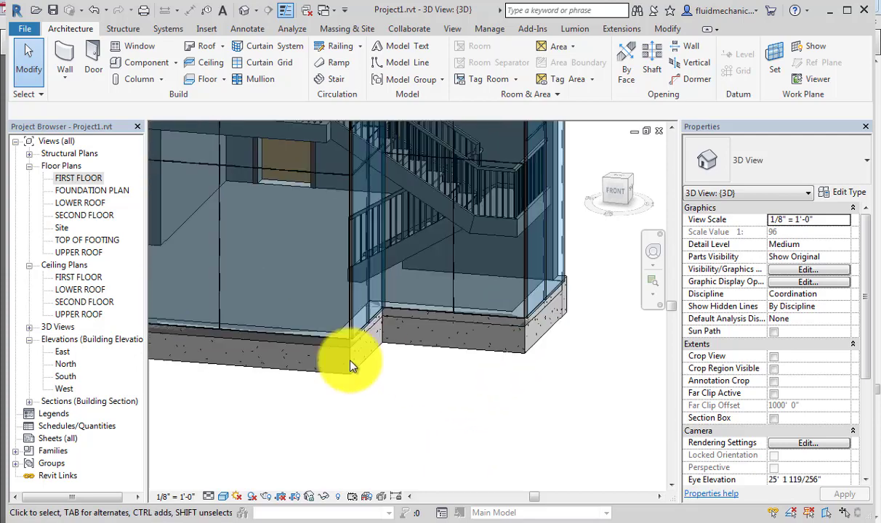
{"action": "scroll", "coordinate": [458, 327], "scroll_direction": "up", "scroll_amount": 3}
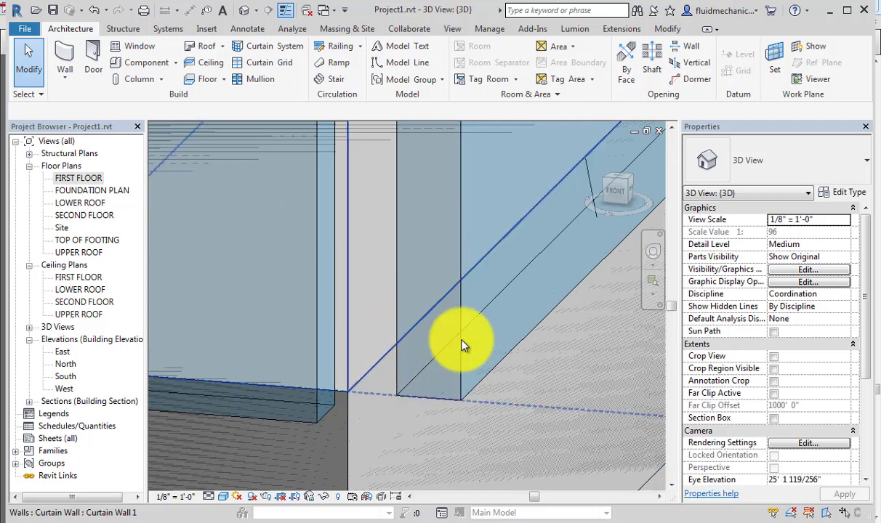
- Open the FIRST FLOOR plan and pan over to the stair area
{"action": "double_click", "coordinate": [77, 181]}
{"action": "scroll", "coordinate": [436, 316], "scroll_direction": "down", "scroll_amount": 2}
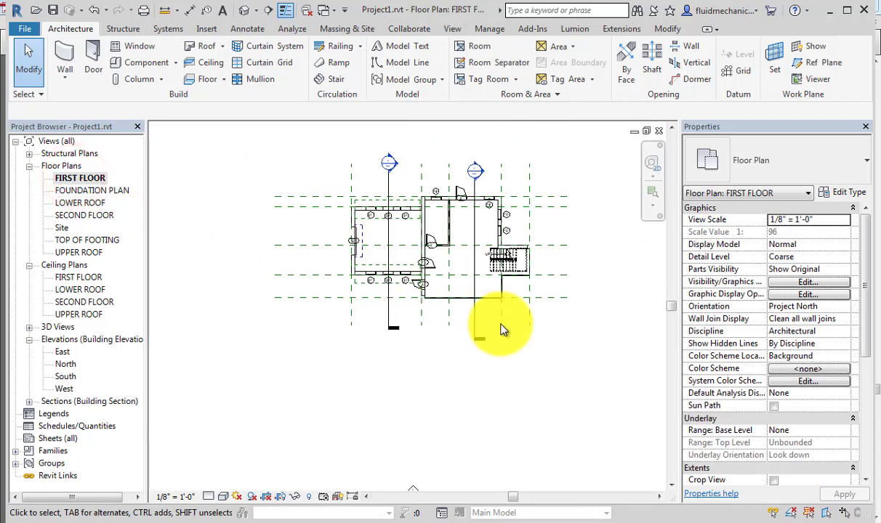
{"action": "scroll", "coordinate": [441, 250], "scroll_direction": "up", "scroll_amount": 4}
{"action": "mouse_move", "coordinate": [440, 250]}
{"action": "middle_mouse_down"}
{"action": "mouse_move", "coordinate": [481, 167]}
{"action": "mouse_move", "coordinate": [497, 338]}
{"action": "mouse_move", "coordinate": [425, 245]}
{"action": "middle_mouse_up"}
- Align the walls to their reference planes and lock the alignments
{"action": "key", "text": "l"}
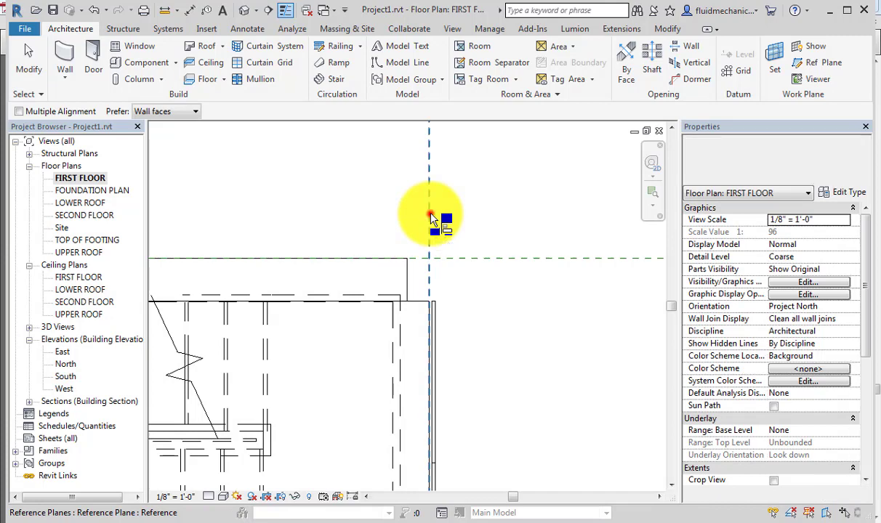
{"action": "left_click", "coordinate": [428, 216]}
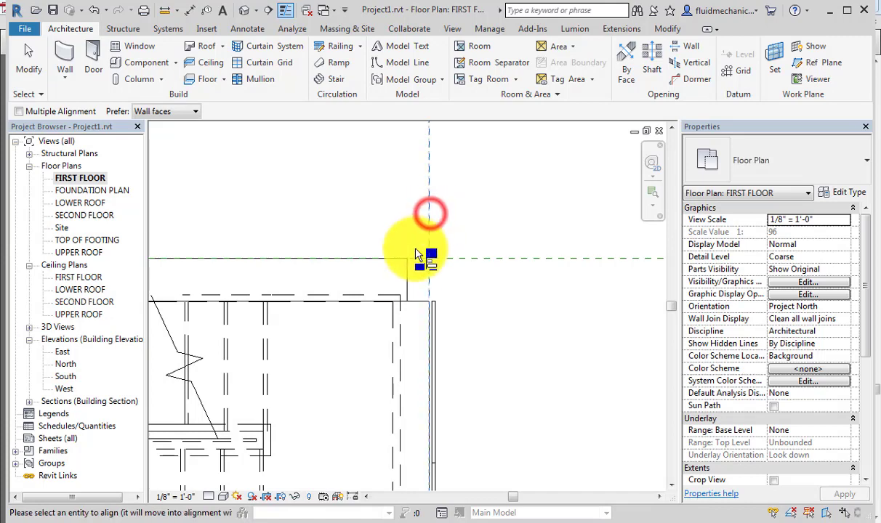
{"action": "left_click", "coordinate": [450, 327]}
{"action": "scroll", "coordinate": [456, 277], "scroll_direction": "down", "scroll_amount": 6}
{"action": "scroll", "coordinate": [291, 336], "scroll_direction": "up", "scroll_amount": 5}
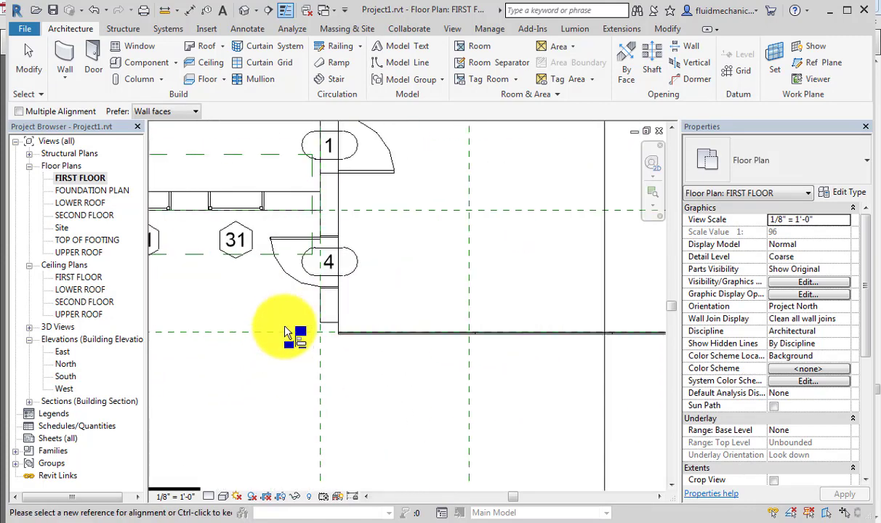
{"action": "left_click", "coordinate": [289, 331]}
{"action": "scroll", "coordinate": [312, 325], "scroll_direction": "up", "scroll_amount": 5}
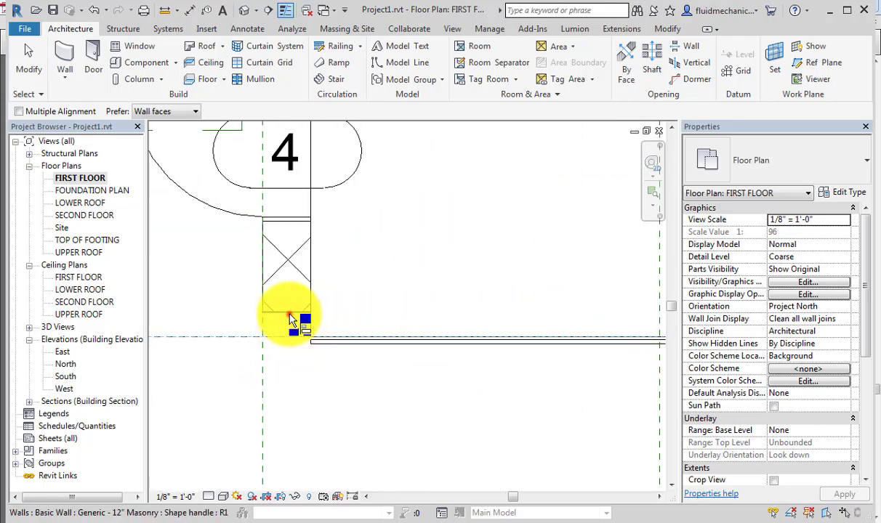
{"action": "left_click", "coordinate": [287, 313]}
{"action": "left_click", "coordinate": [388, 358]}
{"action": "scroll", "coordinate": [232, 364], "scroll_direction": "down", "scroll_amount": 3}
{"action": "scroll", "coordinate": [233, 363], "scroll_direction": "down", "scroll_amount": 5}
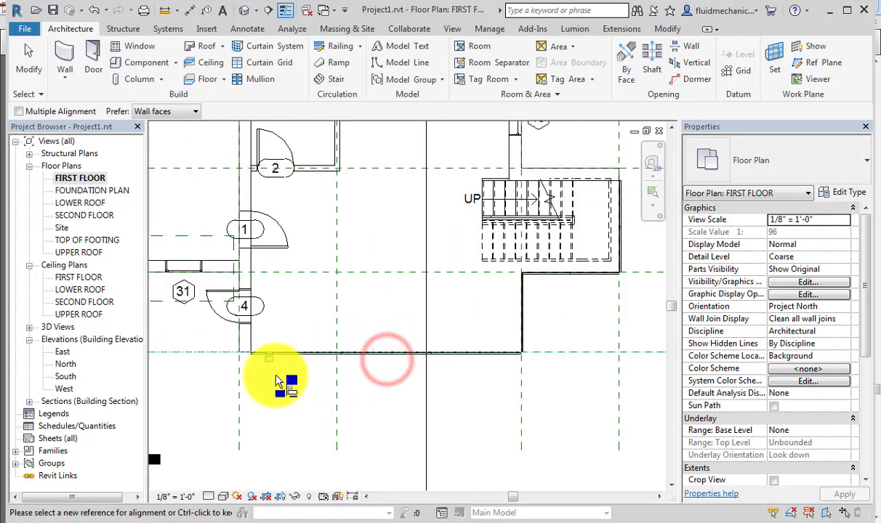
{"action": "key", "text": "Escape"}
{"action": "key", "text": "Escape"}
- Select, then deselect, the curtain wall and start the Aligned Dimension tool with DI
{"action": "scroll", "coordinate": [283, 350], "scroll_direction": "up", "scroll_amount": 8}
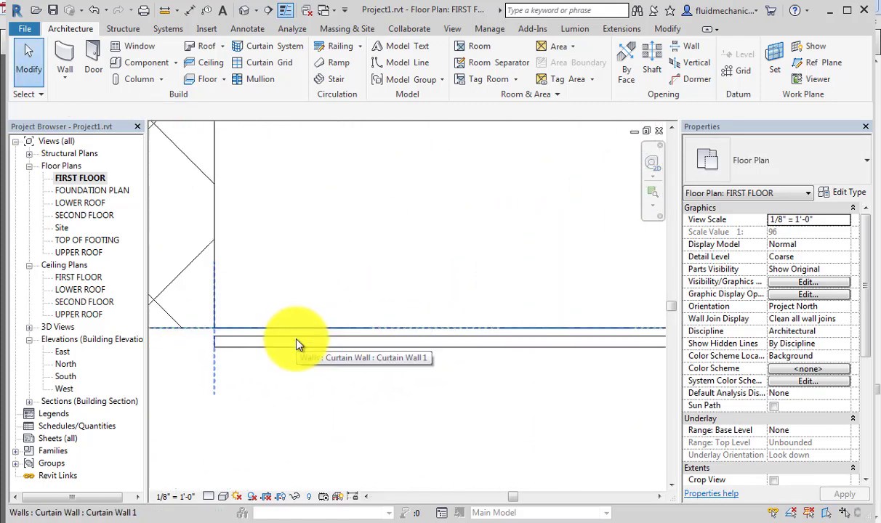
{"action": "scroll", "coordinate": [218, 360], "scroll_direction": "down", "scroll_amount": 2}
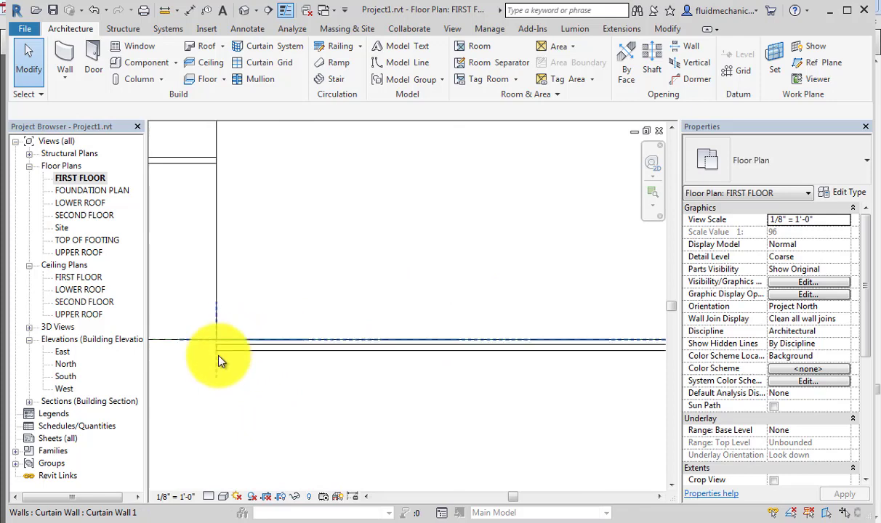
{"action": "left_click", "coordinate": [256, 355]}
{"action": "scroll", "coordinate": [218, 357], "scroll_direction": "down", "scroll_amount": 4}
{"action": "scroll", "coordinate": [581, 356], "scroll_direction": "up", "scroll_amount": 3}
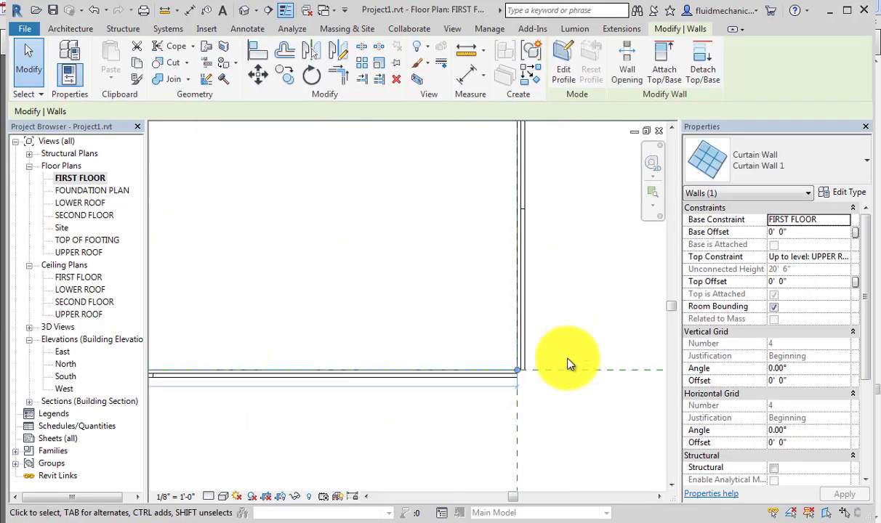
{"action": "left_click", "coordinate": [556, 386]}
{"action": "scroll", "coordinate": [538, 345], "scroll_direction": "down", "scroll_amount": 2}
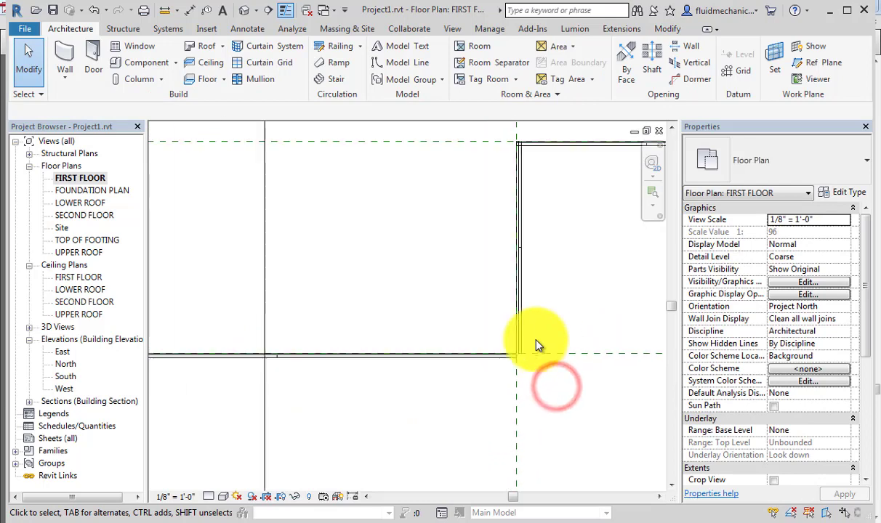
{"action": "key", "text": "d"}
{"action": "key", "text": "i"}
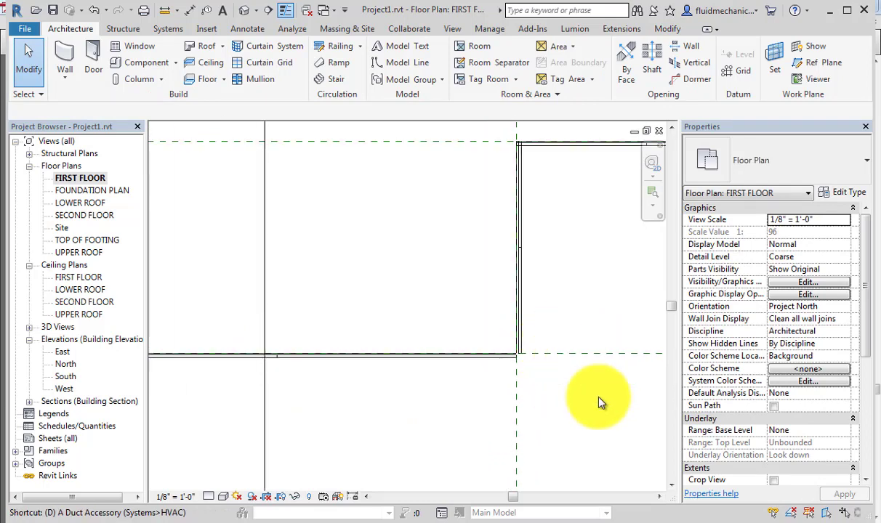
- Start an aligned dimension at the reference plane, then cancel and restart the attempt
{"action": "scroll", "coordinate": [587, 378], "scroll_direction": "down", "scroll_amount": 2}
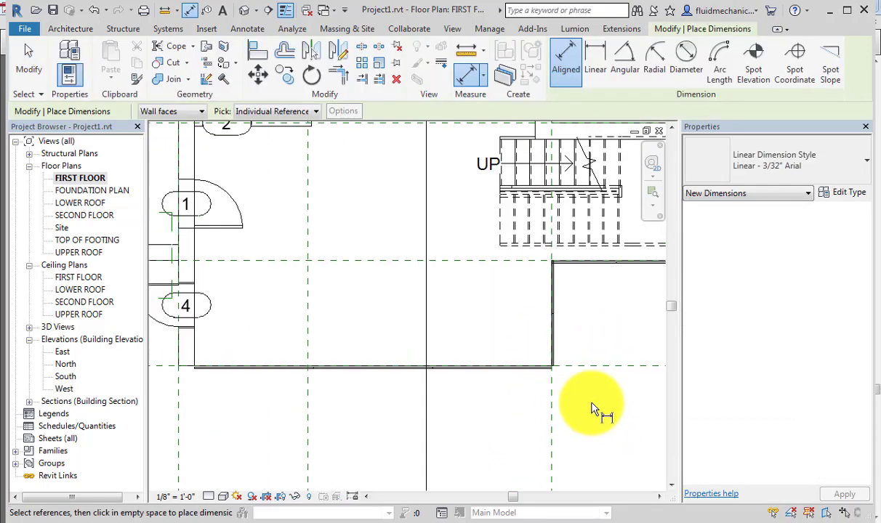
{"action": "left_click", "coordinate": [619, 367]}
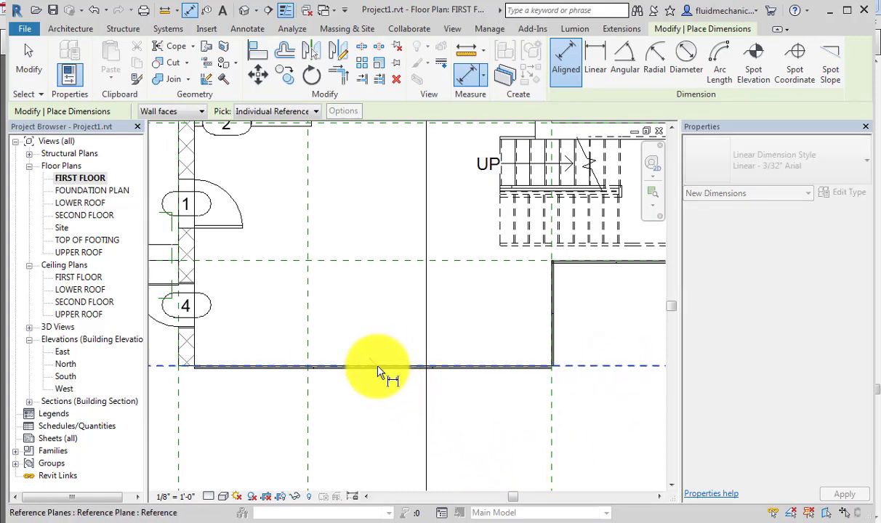
{"action": "scroll", "coordinate": [260, 387], "scroll_direction": "up", "scroll_amount": 2}
{"action": "scroll", "coordinate": [350, 360], "scroll_direction": "up", "scroll_amount": 4}
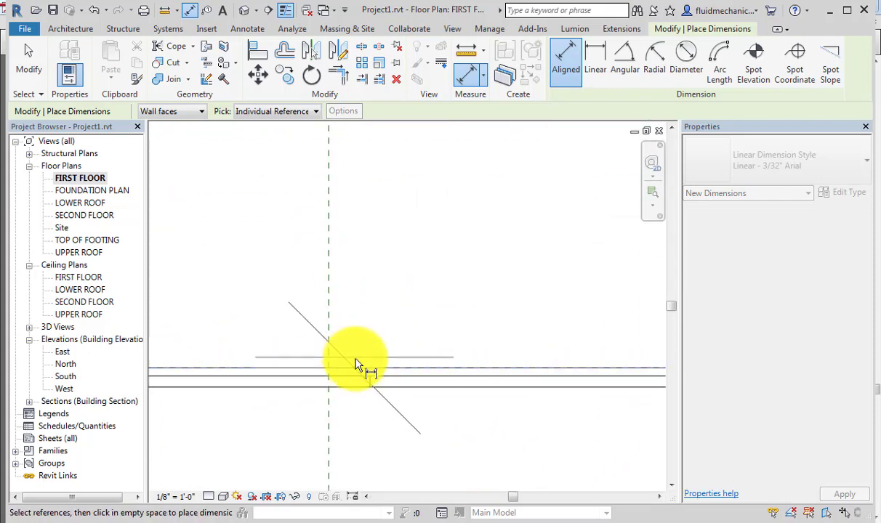
{"action": "scroll", "coordinate": [367, 371], "scroll_direction": "down", "scroll_amount": 4}
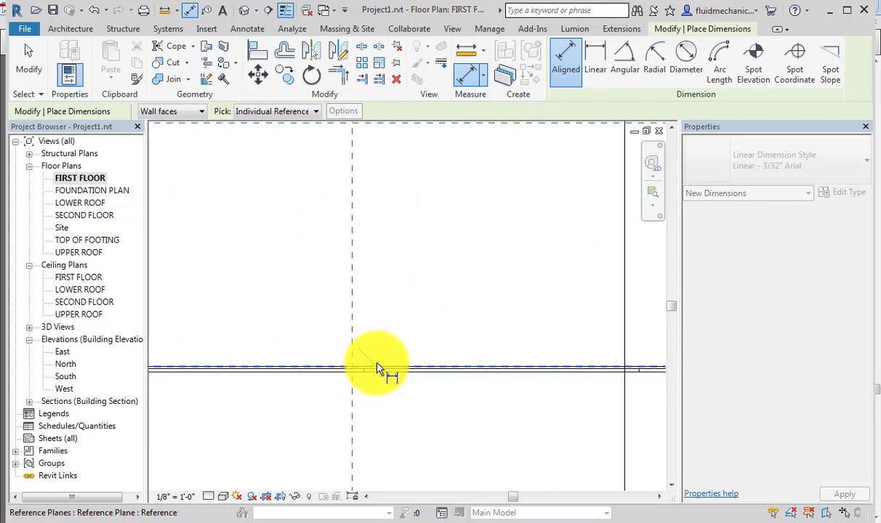
{"action": "key", "text": "Escape"}
{"action": "key", "text": "Escape"}
{"action": "key", "text": "d"}
{"action": "key", "text": "i"}
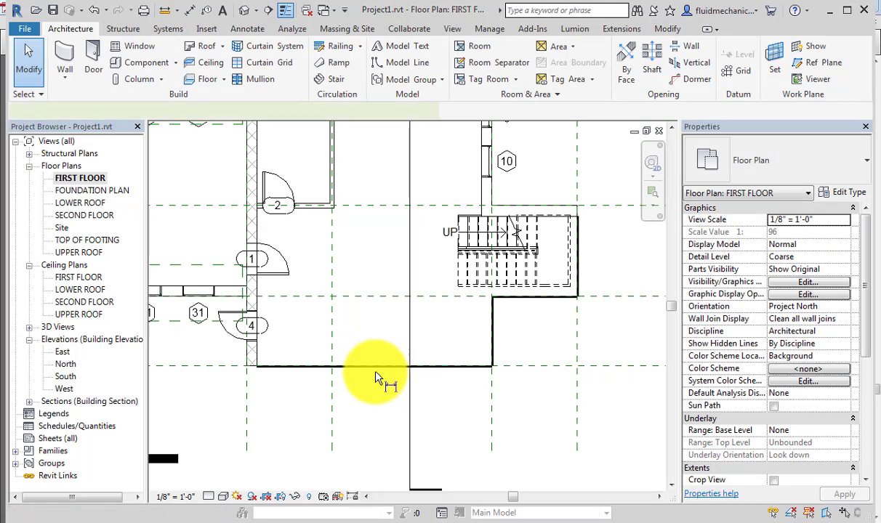
{"action": "scroll", "coordinate": [382, 375], "scroll_direction": "up", "scroll_amount": 5}
{"action": "scroll", "coordinate": [436, 301], "scroll_direction": "down", "scroll_amount": 2}
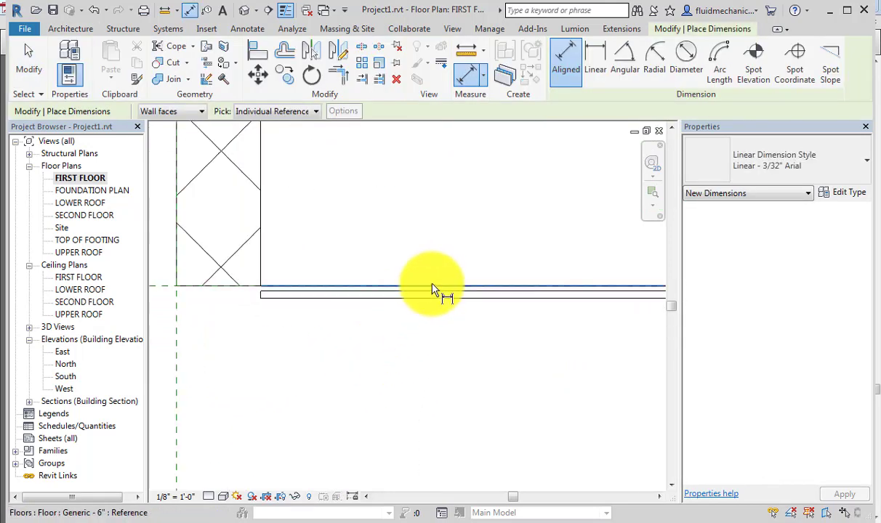
{"action": "scroll", "coordinate": [203, 413], "scroll_direction": "down", "scroll_amount": 2}
{"action": "scroll", "coordinate": [324, 407], "scroll_direction": "down", "scroll_amount": 2}
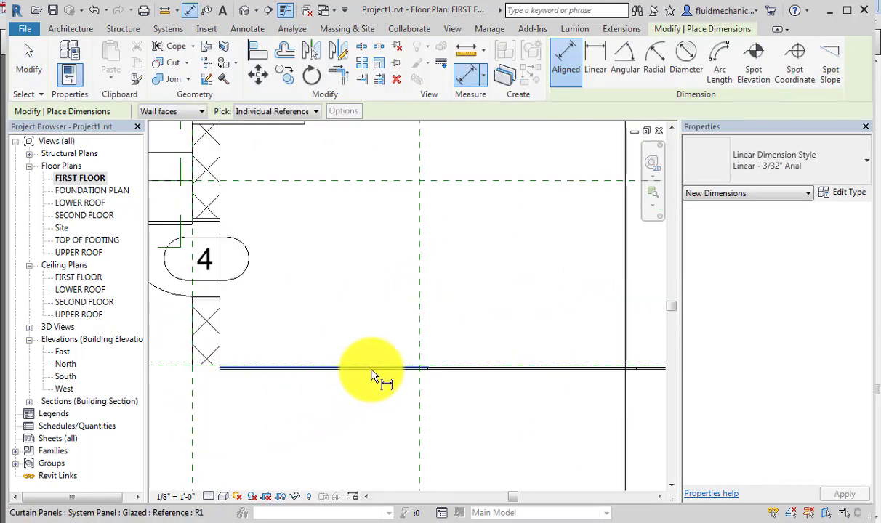
{"action": "scroll", "coordinate": [488, 376], "scroll_direction": "up", "scroll_amount": 2}
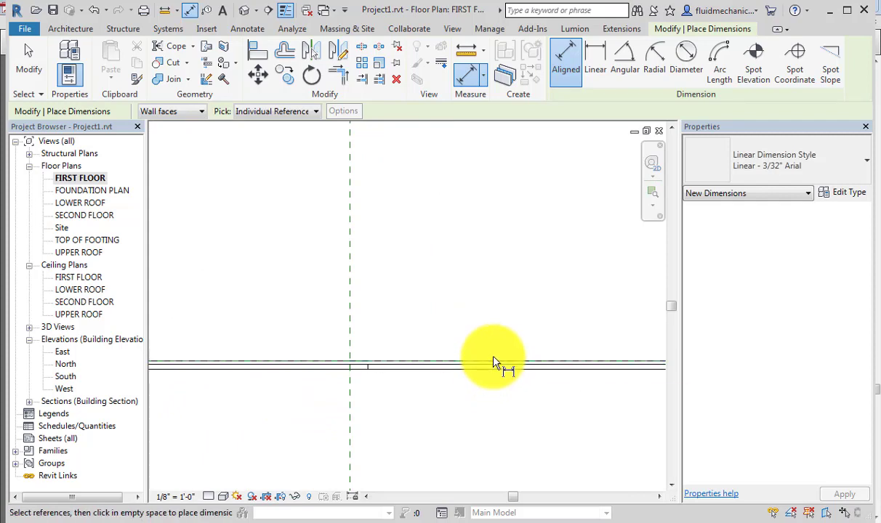
{"action": "scroll", "coordinate": [344, 390], "scroll_direction": "down", "scroll_amount": 4}
{"action": "key", "text": "Escape"}
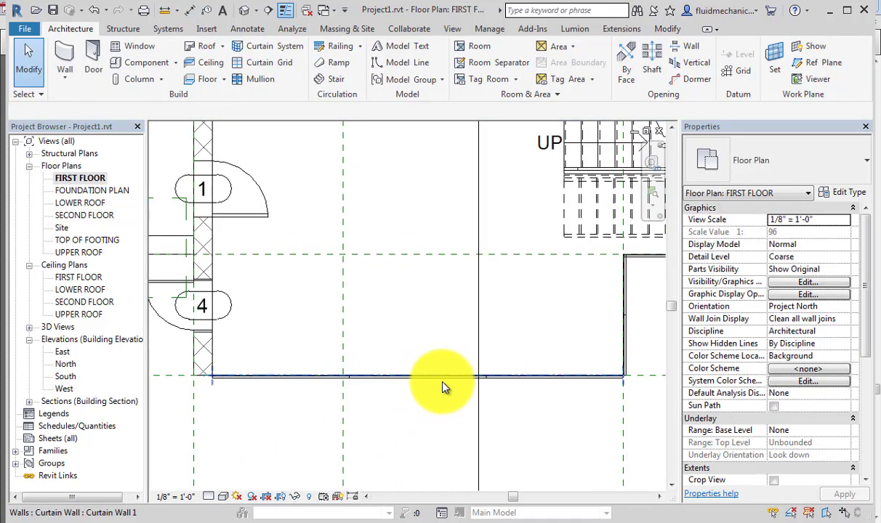
- Dimension the lower curtain wall face to the reference plane, placing the 0'-0" dimension below
{"action": "left_click", "coordinate": [446, 378]}
{"action": "key", "text": "Escape"}
{"action": "key", "text": "d"}
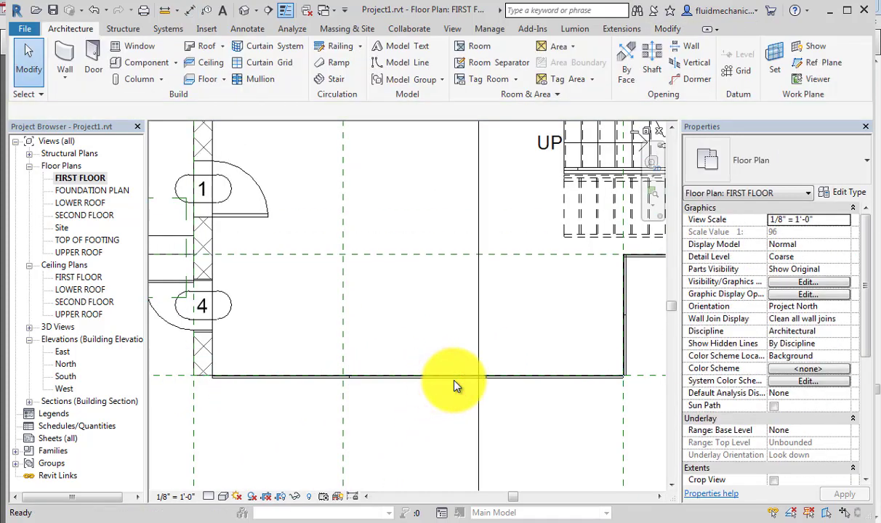
{"action": "key", "text": "i"}
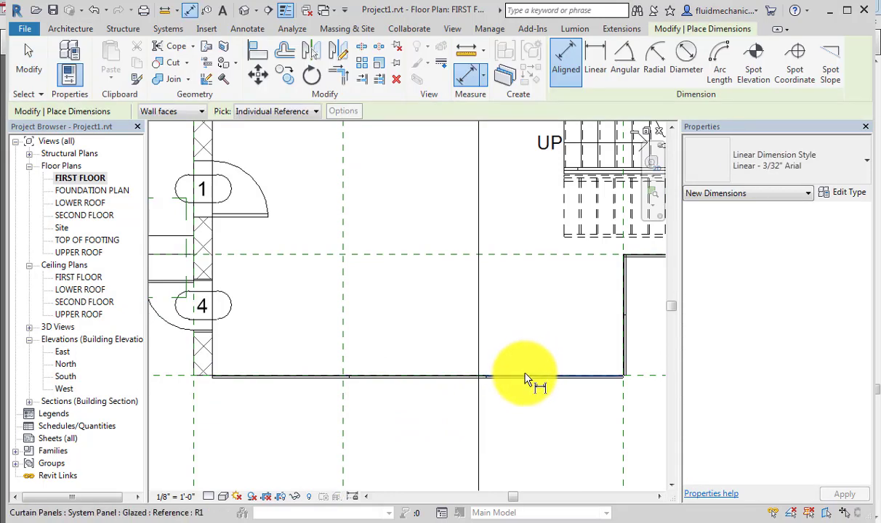
{"action": "scroll", "coordinate": [374, 384], "scroll_direction": "up", "scroll_amount": 4}
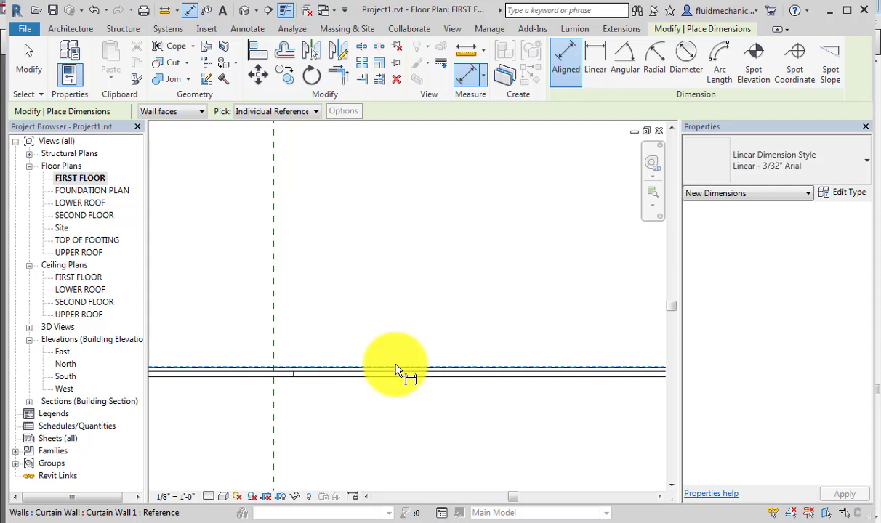
{"action": "left_click", "coordinate": [394, 367]}
{"action": "scroll", "coordinate": [480, 357], "scroll_direction": "down", "scroll_amount": 4}
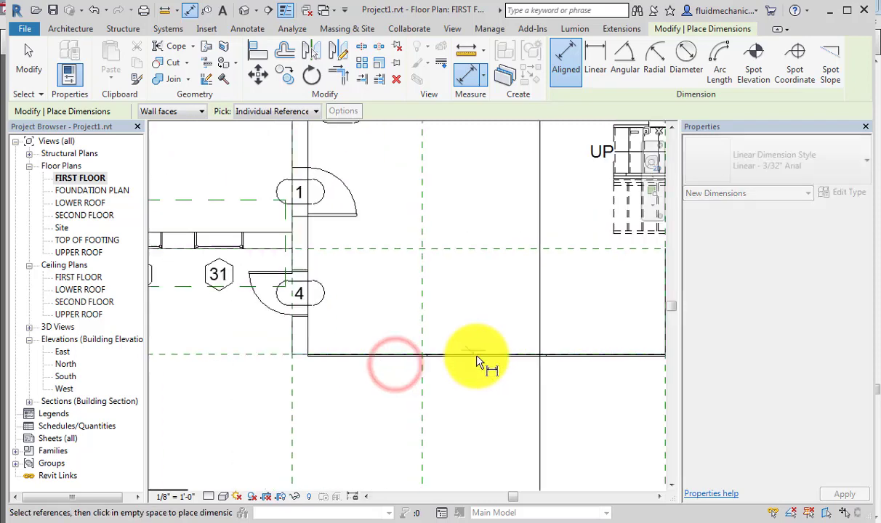
{"action": "left_click", "coordinate": [290, 357]}
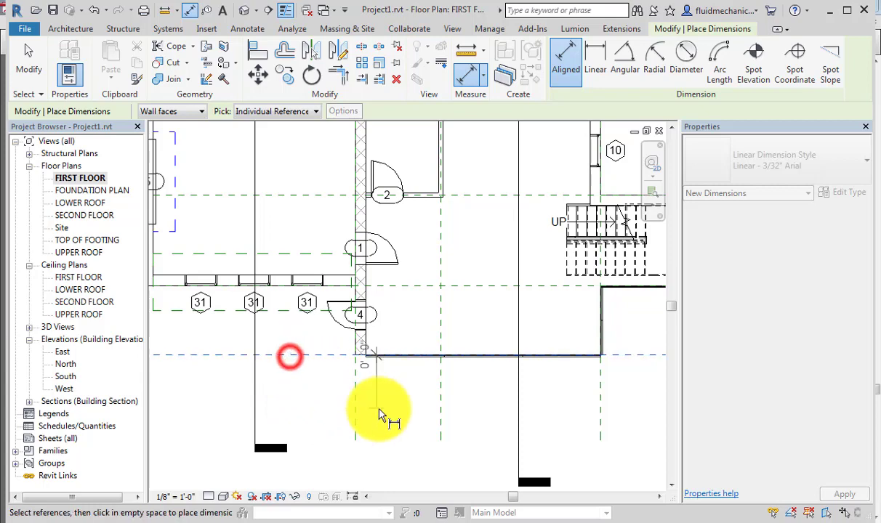
{"action": "left_click", "coordinate": [409, 417]}
- Enter 2.5" in the lower curtain wall's temporary dimension so it sits 0'-2 1/2" off the line
{"action": "key", "text": "Escape"}
{"action": "key", "text": "Escape"}
{"action": "scroll", "coordinate": [375, 363], "scroll_direction": "up", "scroll_amount": 5}
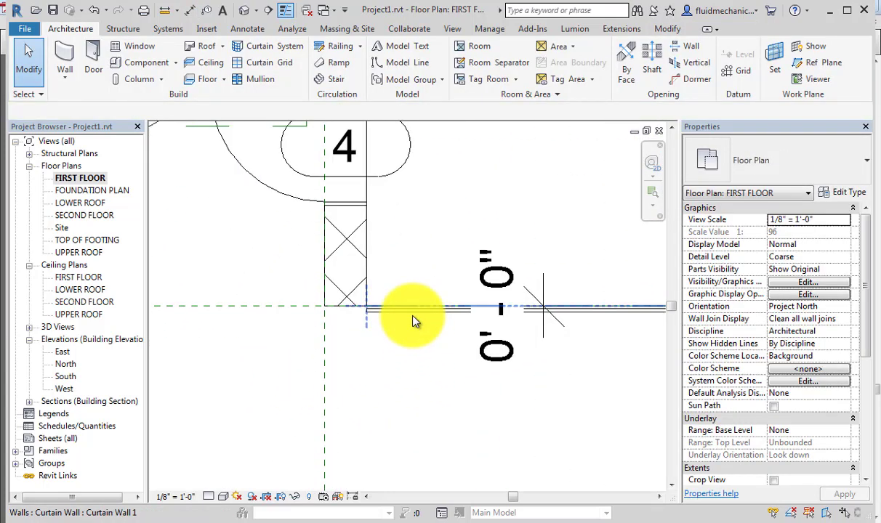
{"action": "left_click", "coordinate": [414, 320]}
{"action": "scroll", "coordinate": [519, 320], "scroll_direction": "up", "scroll_amount": 2}
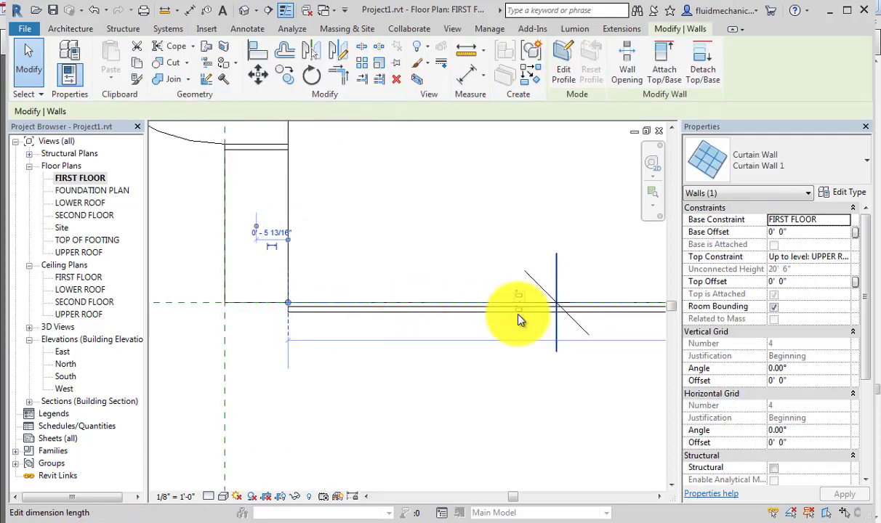
{"action": "left_click", "coordinate": [519, 320]}
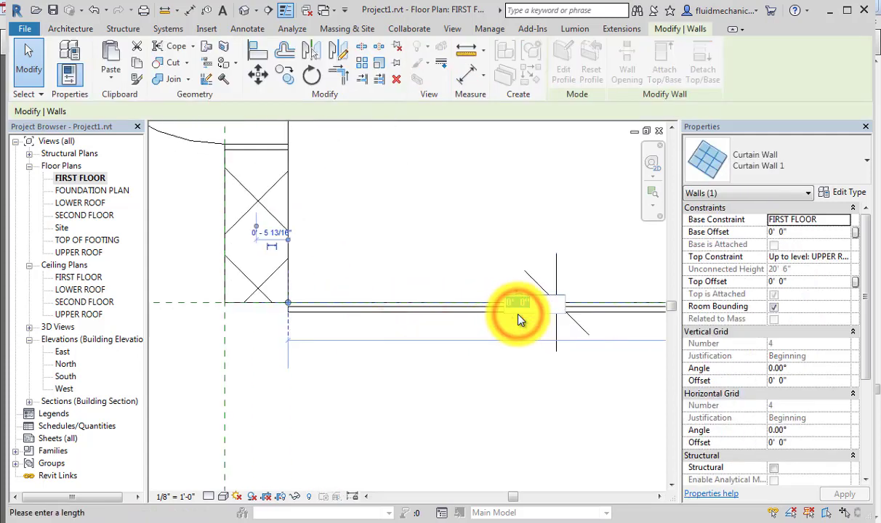
{"action": "type", "text": "2."}
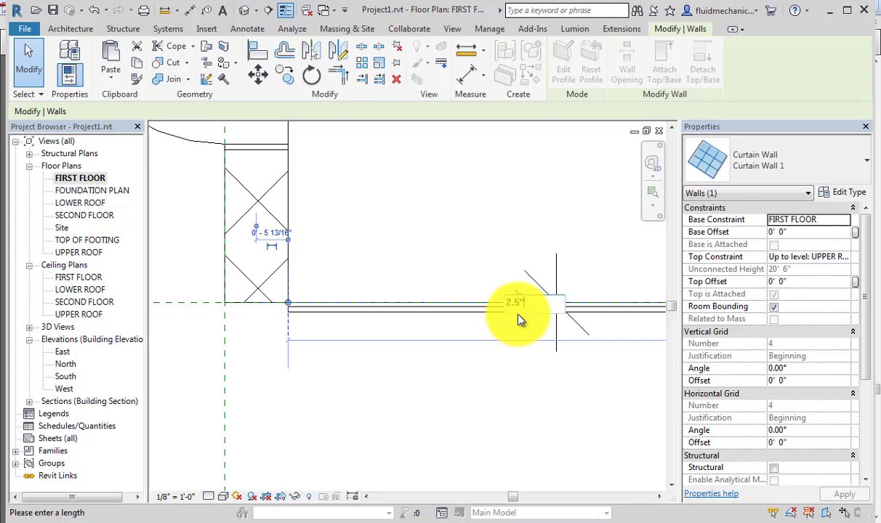
{"action": "type", "text": "5\""}
{"action": "key", "text": "Return"}
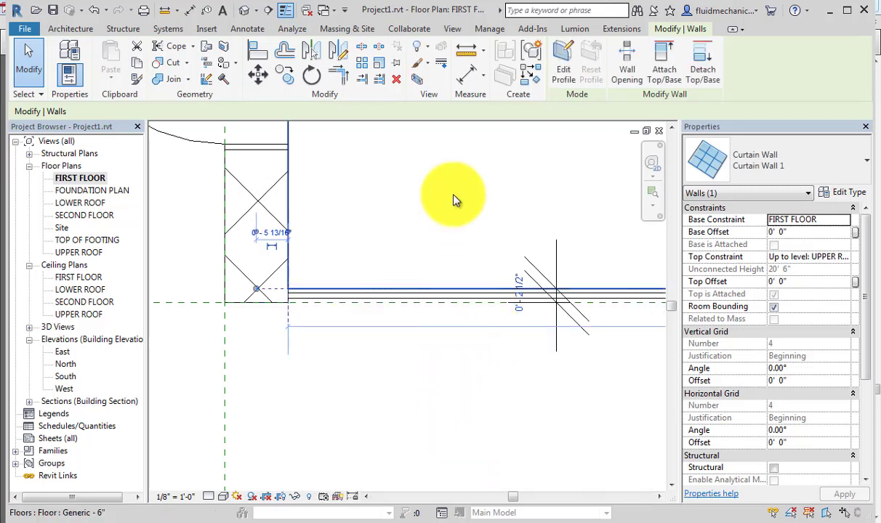
{"action": "scroll", "coordinate": [287, 313], "scroll_direction": "down", "scroll_amount": 5}
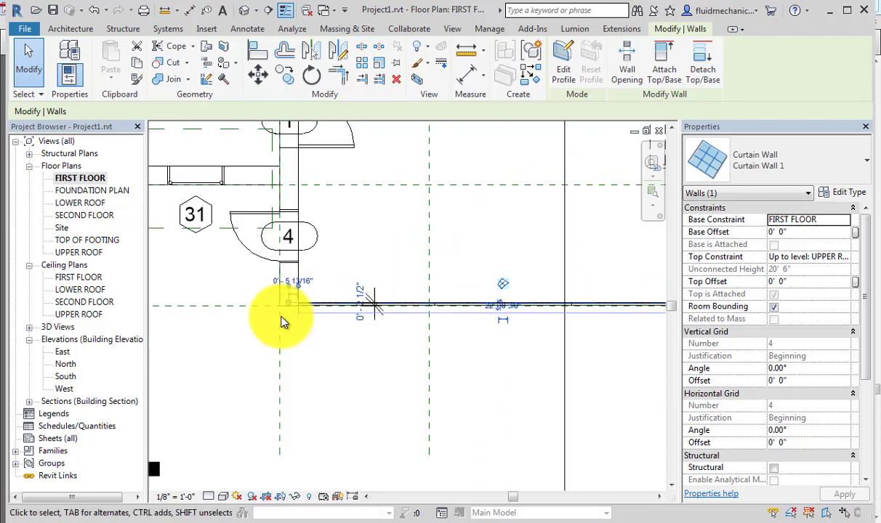
{"action": "left_click", "coordinate": [554, 351]}
{"action": "scroll", "coordinate": [471, 261], "scroll_direction": "up", "scroll_amount": 5}
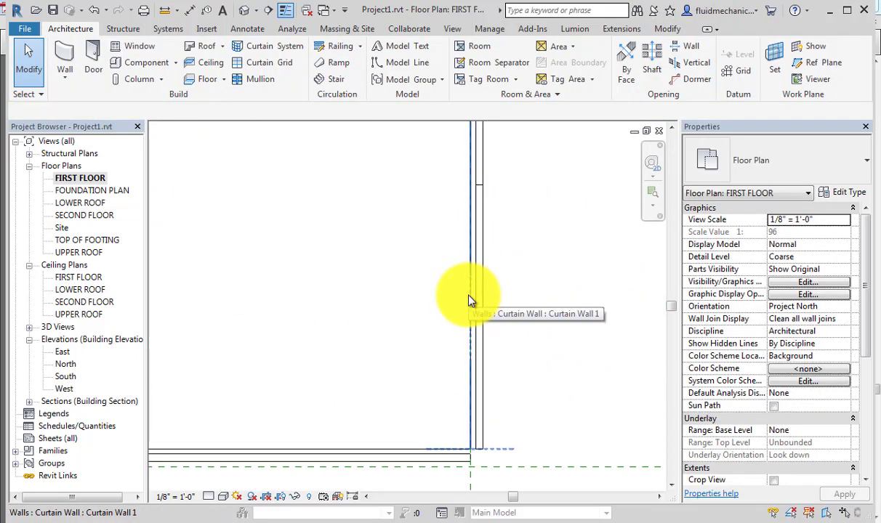
- Place a 0' - 0" aligned dimension from the vertical curtain wall face to its reference plane
{"action": "key", "text": "d"}
{"action": "key", "text": "i"}
{"action": "scroll", "coordinate": [413, 285], "scroll_direction": "down", "scroll_amount": 3}
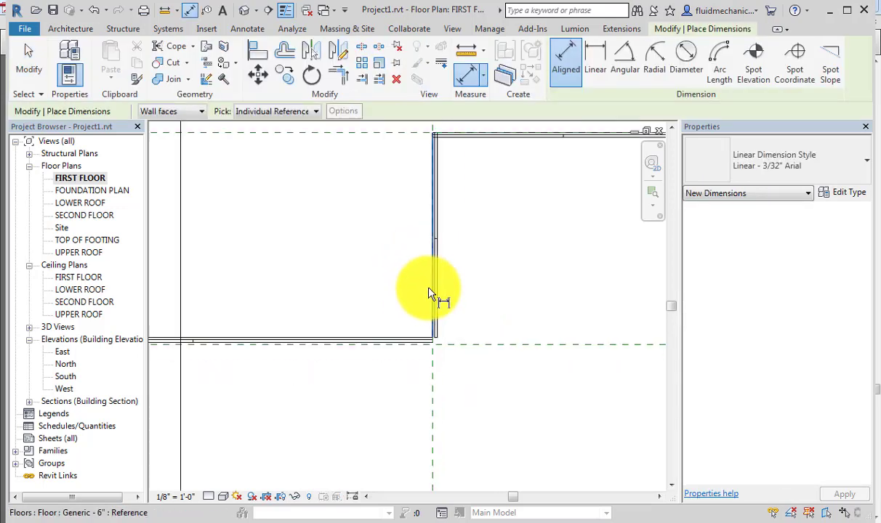
{"action": "left_click", "coordinate": [428, 293]}
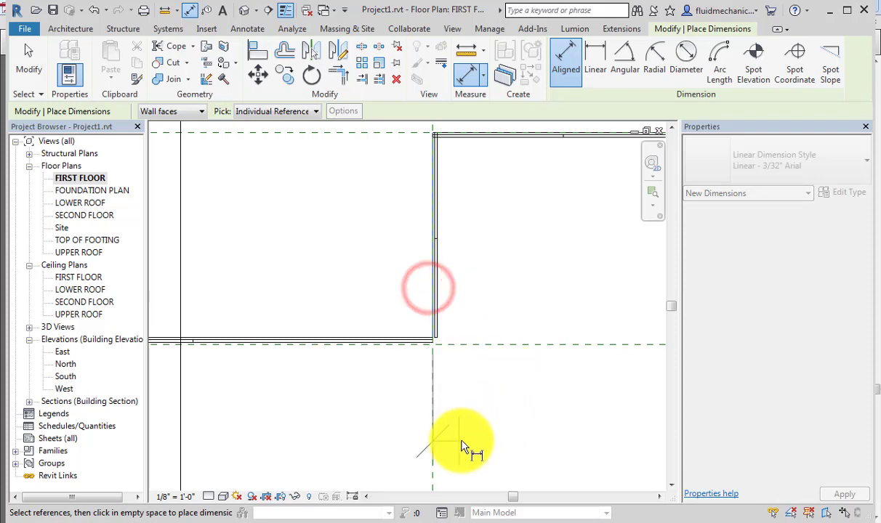
{"action": "left_click", "coordinate": [432, 445]}
{"action": "left_click", "coordinate": [508, 261]}
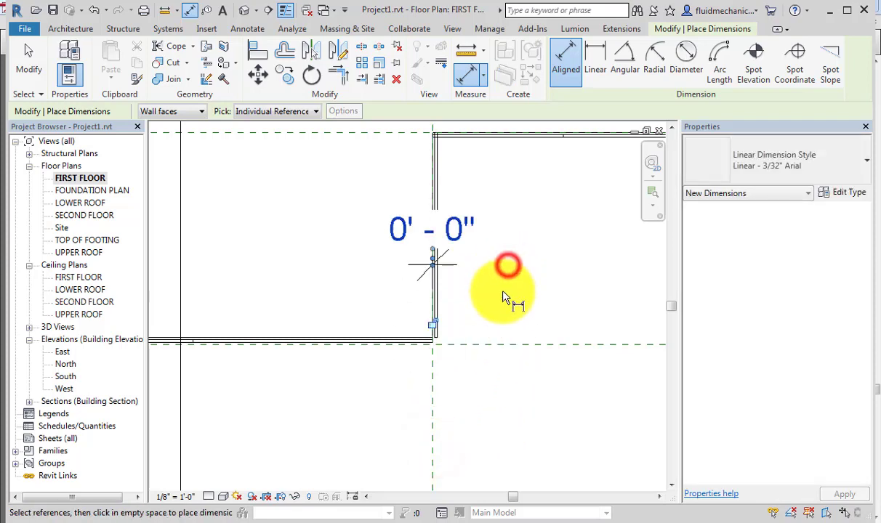
{"action": "key", "text": "Escape"}
{"action": "key", "text": "Escape"}
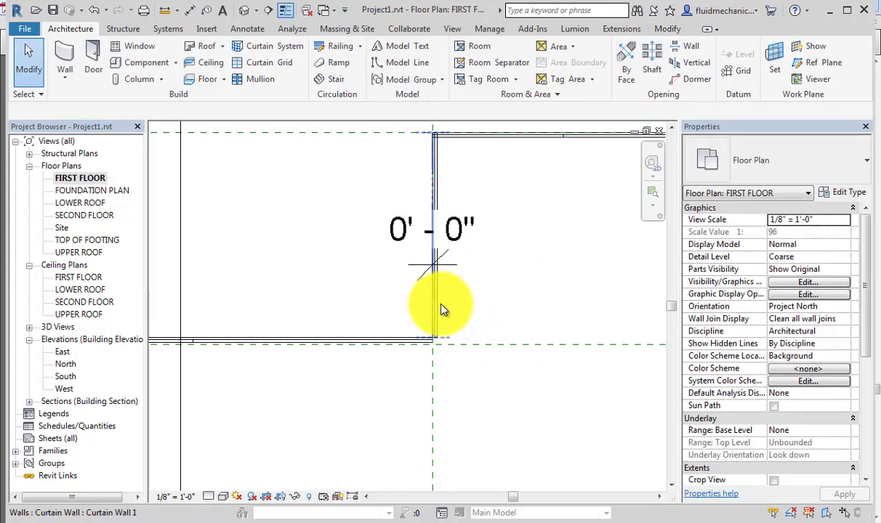
- Delete that 0' - 0" dimension and restart Aligned Dimension with DI
{"action": "left_click", "coordinate": [441, 309]}
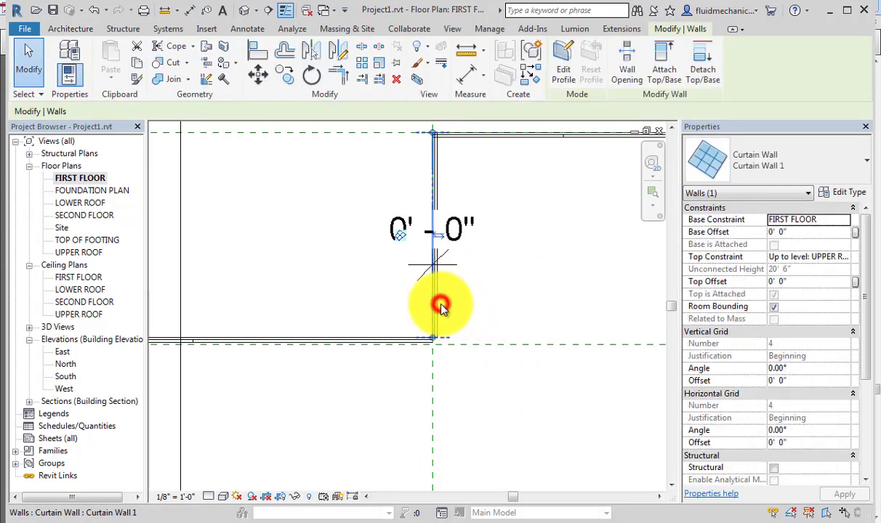
{"action": "left_click", "coordinate": [466, 232]}
{"action": "key", "text": "Delete"}
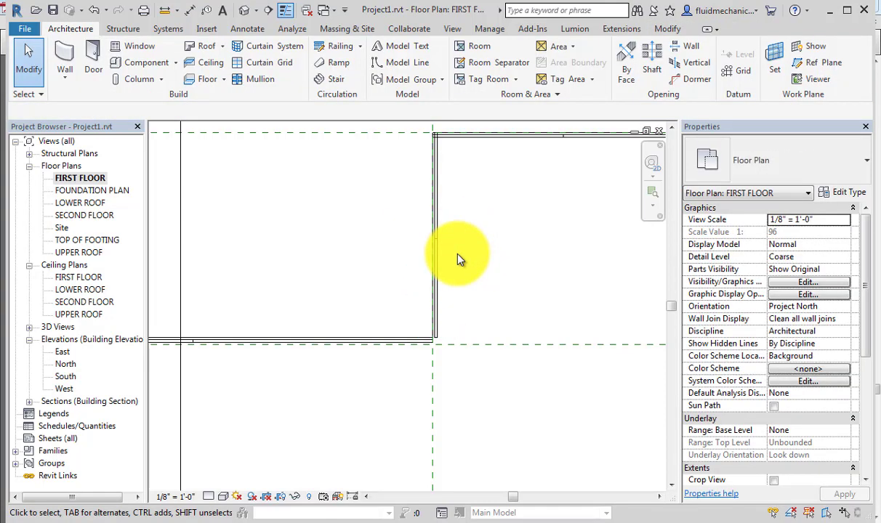
{"action": "key", "text": "d"}
{"action": "key", "text": "i"}
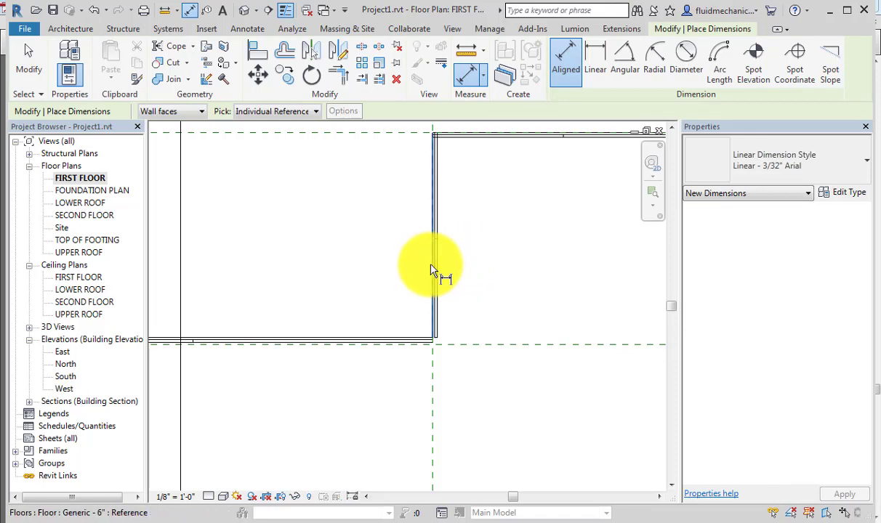
- Dimension the vertical curtain wall to its reference plane, placing the 0' - 0" dimension above
{"action": "left_click", "coordinate": [431, 269]}
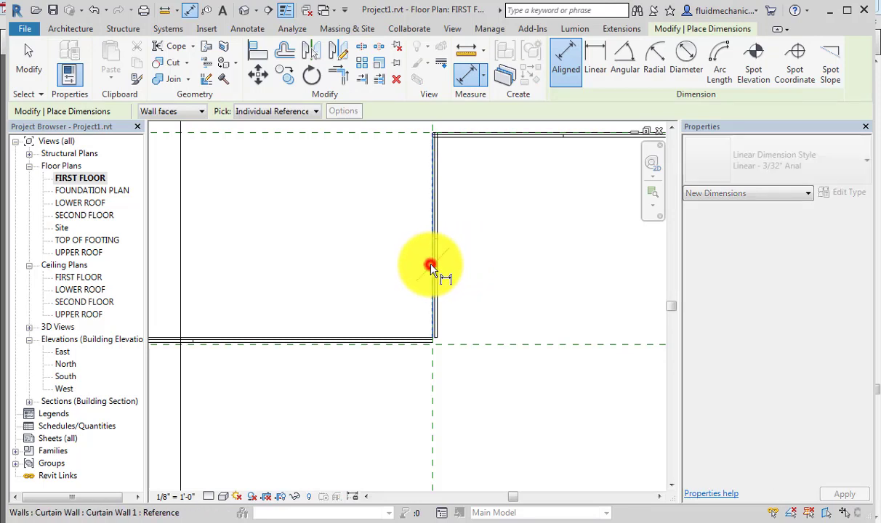
{"action": "left_click", "coordinate": [434, 418]}
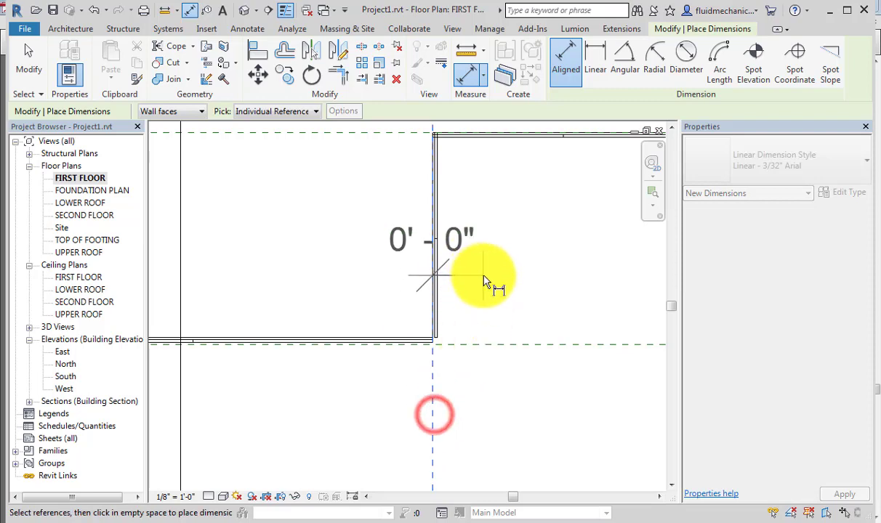
{"action": "left_click", "coordinate": [433, 276]}
{"action": "key", "text": "Escape"}
- Edit the wall's temporary dimension to shift it 0' - 2 1/2" off the reference plane
{"action": "left_click", "coordinate": [436, 315]}
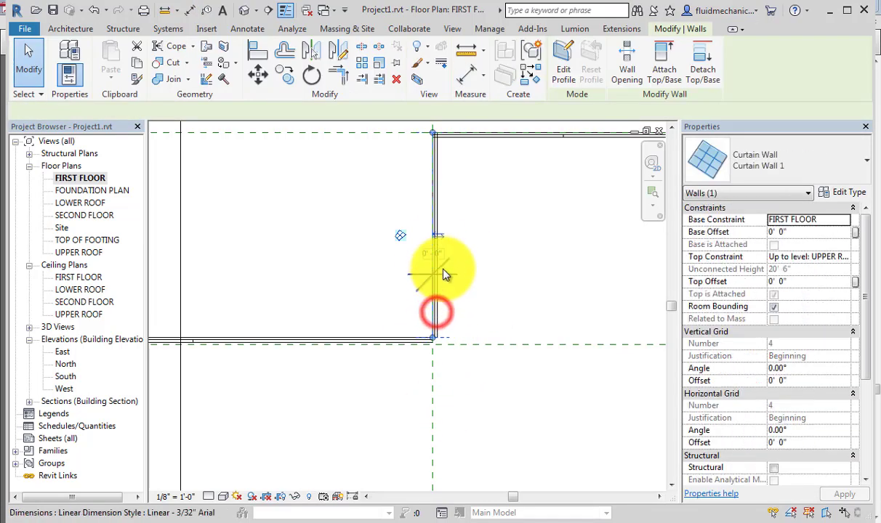
{"action": "left_click", "coordinate": [427, 250]}
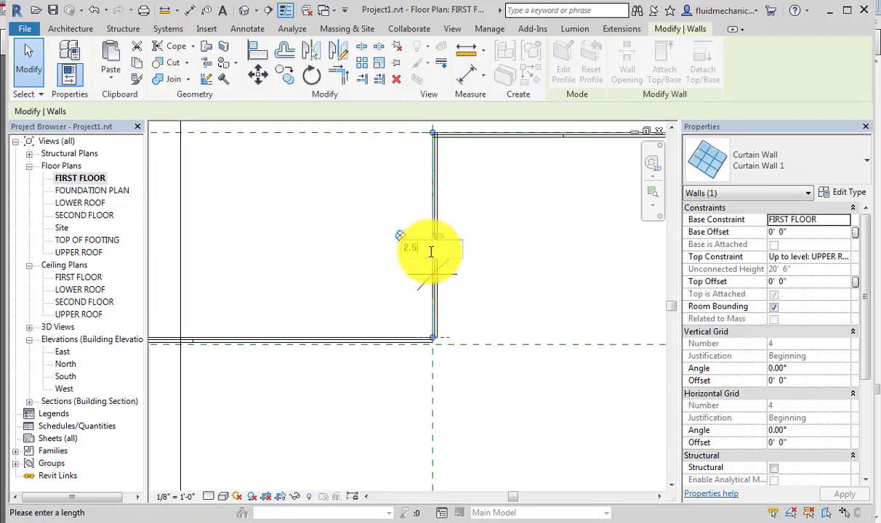
{"action": "key", "text": "Return"}
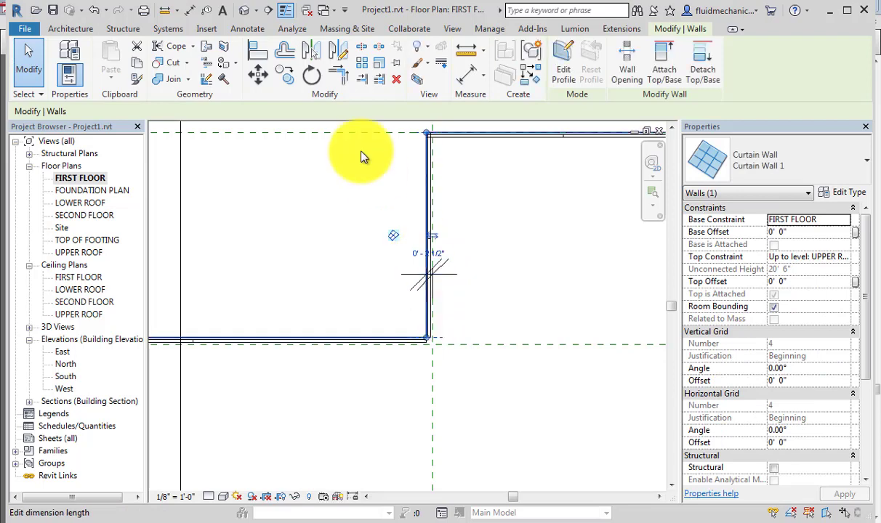
{"action": "left_click", "coordinate": [516, 214]}
{"action": "middle_click_drag", "start_coordinate": [515, 214], "coordinate": [259, 383]}
{"action": "scroll", "coordinate": [258, 301], "scroll_direction": "up", "scroll_amount": 2}
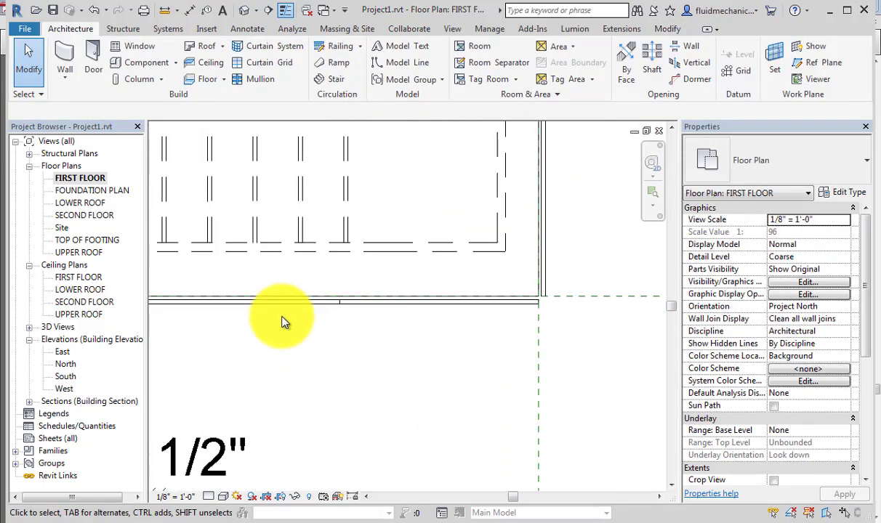
{"action": "key", "text": "i"}
{"action": "scroll", "coordinate": [334, 330], "scroll_direction": "down", "scroll_amount": 1}
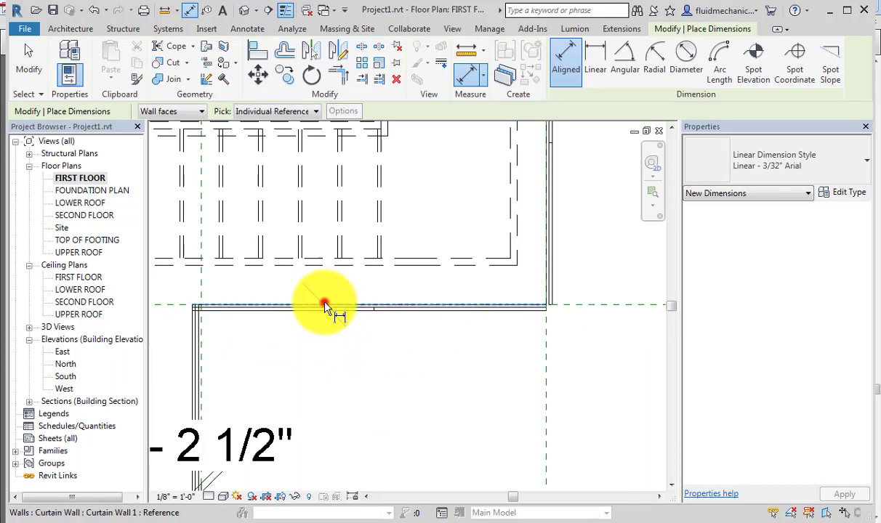
- Add a 0' - 0" aligned dimension from the lower curtain wall to its reference plane
{"action": "left_click", "coordinate": [325, 307]}
{"action": "scroll", "coordinate": [384, 363], "scroll_direction": "down", "scroll_amount": 1}
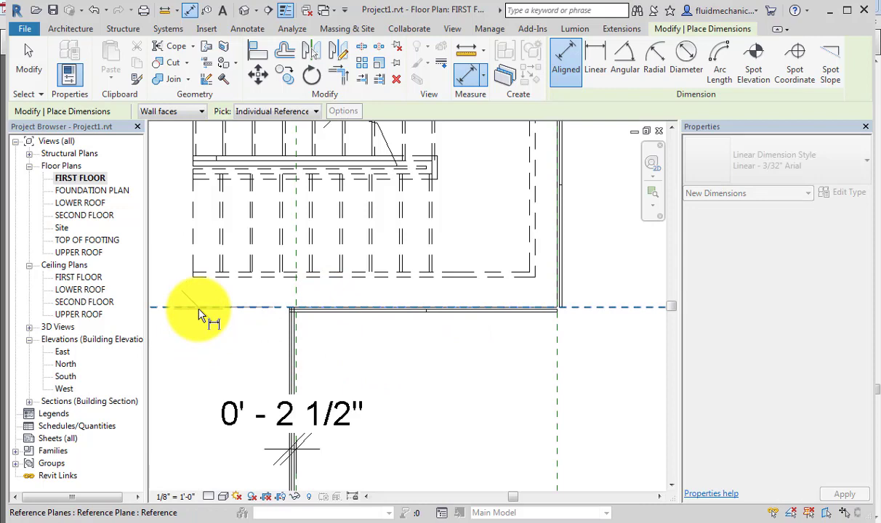
{"action": "left_click", "coordinate": [199, 311]}
{"action": "left_click", "coordinate": [409, 355]}
{"action": "middle_click_drag", "start_coordinate": [409, 355], "coordinate": [428, 436]}
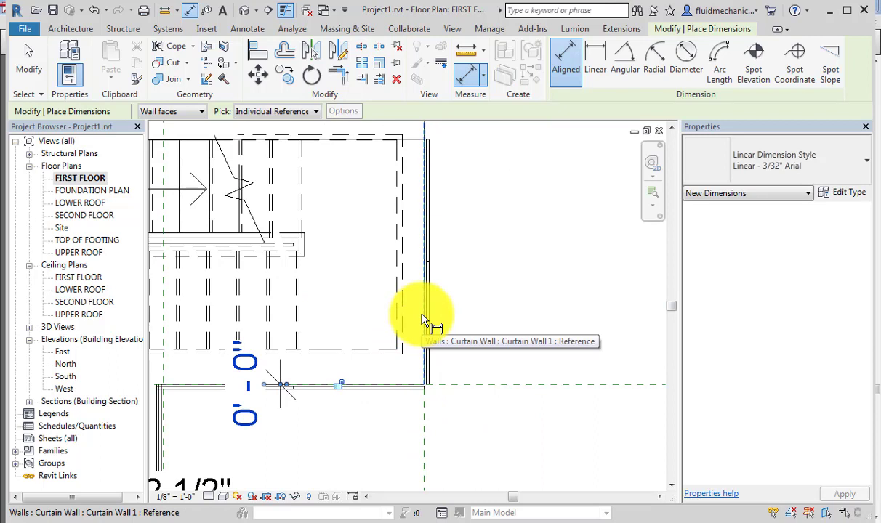
- Add a 0' - 0" aligned dimension from the right curtain wall to its reference plane
{"action": "left_click", "coordinate": [425, 321]}
{"action": "left_click", "coordinate": [423, 446]}
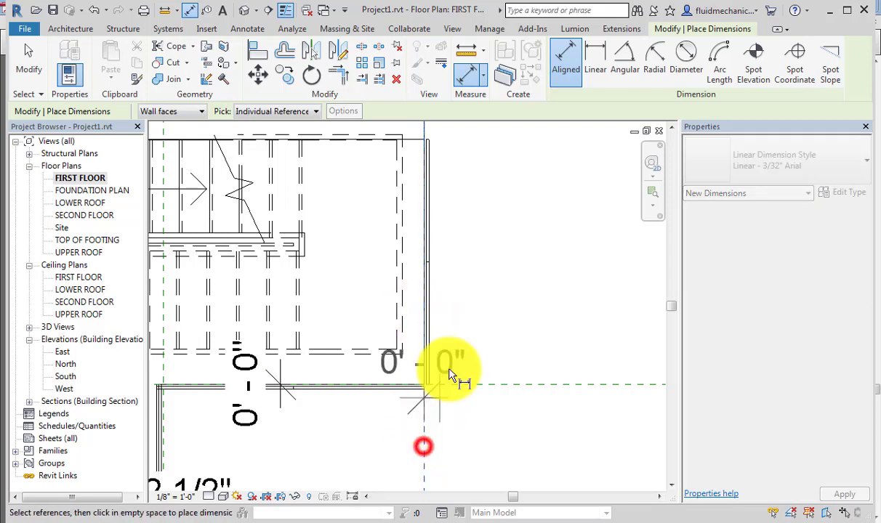
{"action": "left_click", "coordinate": [471, 285]}
{"action": "scroll", "coordinate": [471, 286], "scroll_direction": "down", "scroll_amount": 2}
{"action": "key", "text": "Escape"}
{"action": "key", "text": "Escape"}
- Offset the lower curtain wall 2 1/2" from its reference plane by editing its temporary dimension
{"action": "left_click", "coordinate": [396, 340]}
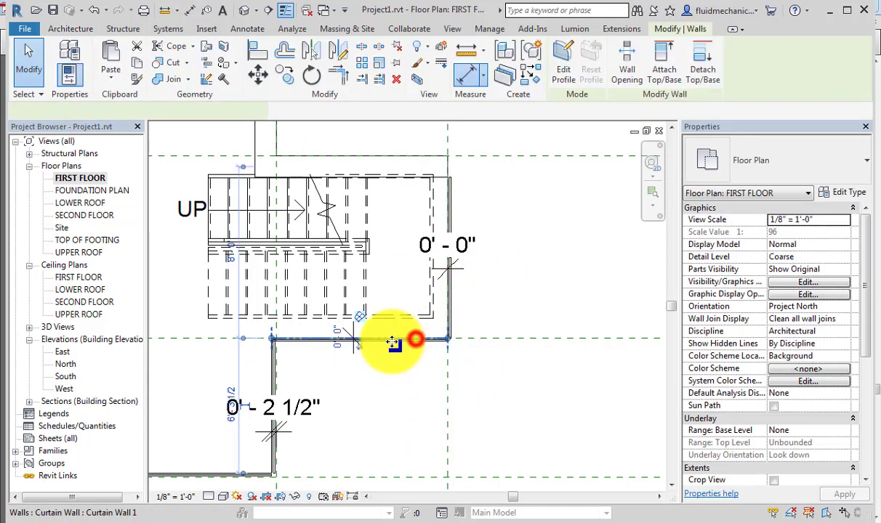
{"action": "scroll", "coordinate": [356, 342], "scroll_direction": "up", "scroll_amount": 1}
{"action": "left_click", "coordinate": [337, 340]}
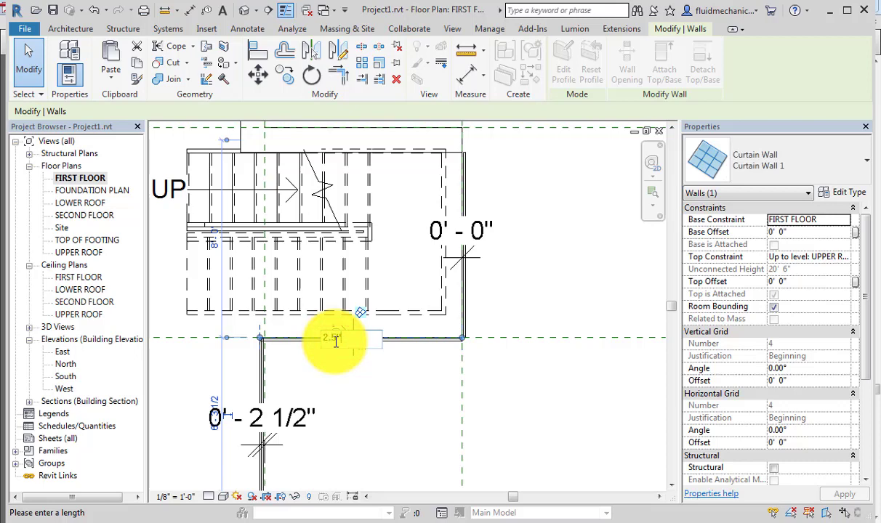
{"action": "key", "text": "Escape"}
{"action": "key", "text": "Escape"}
{"action": "key", "text": "Escape"}
{"action": "scroll", "coordinate": [458, 298], "scroll_direction": "up", "scroll_amount": 2}
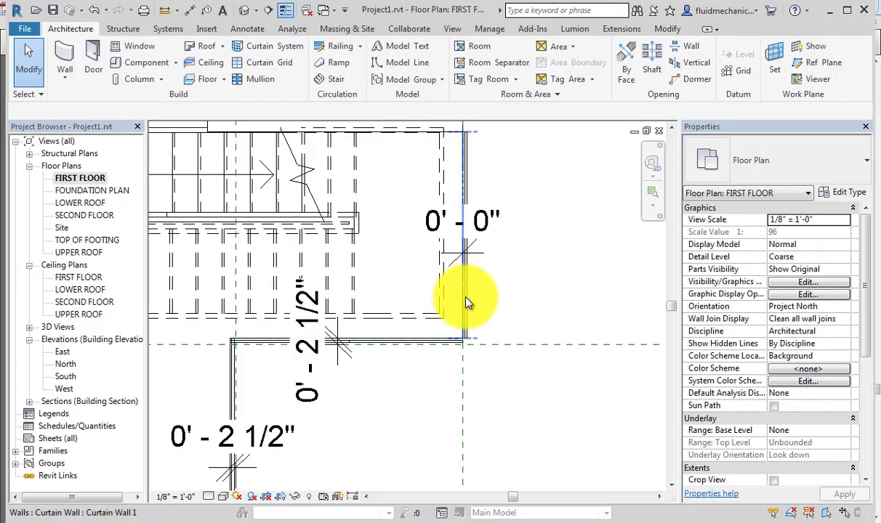
- Flip the right curtain wall's orientation and offset it 2 1/2" from its reference plane
{"action": "left_click", "coordinate": [465, 301]}
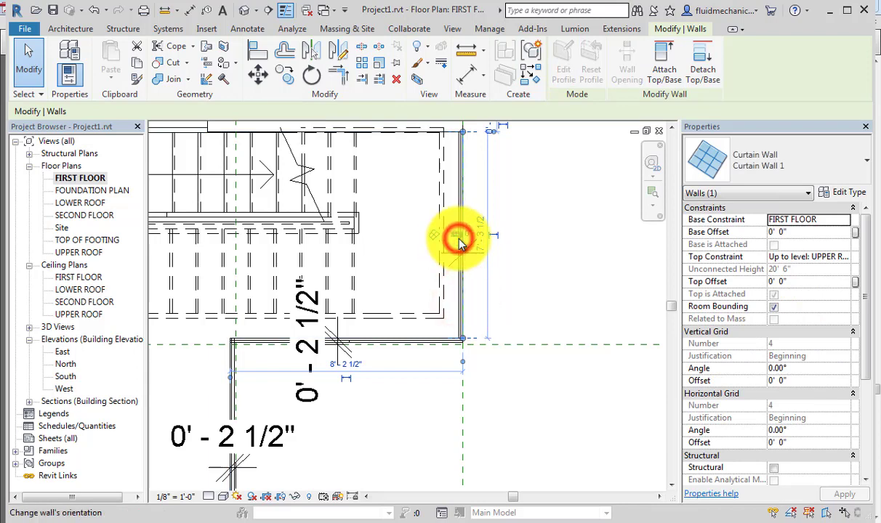
{"action": "left_click", "coordinate": [460, 242]}
{"action": "key", "text": "Escape"}
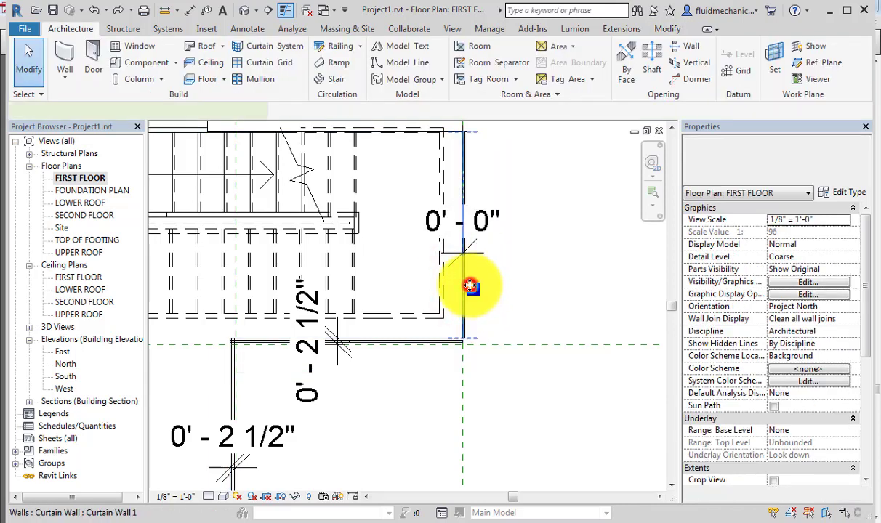
{"action": "left_click", "coordinate": [470, 287]}
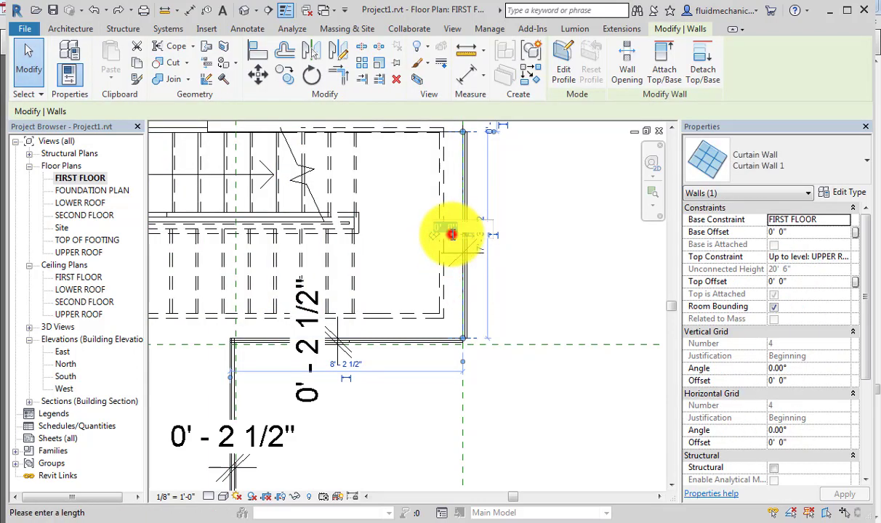
{"action": "left_click", "coordinate": [451, 234]}
{"action": "scroll", "coordinate": [452, 234], "scroll_direction": "up", "scroll_amount": 2}
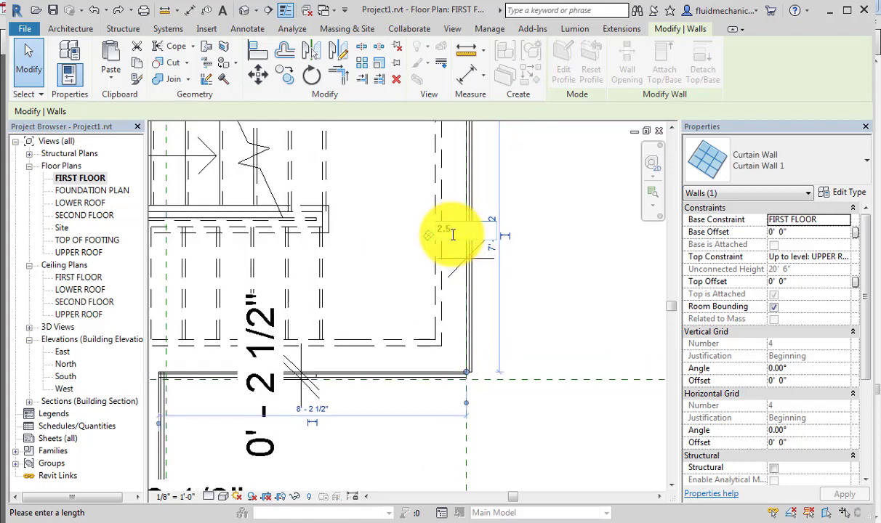
{"action": "key", "text": "Escape"}
{"action": "scroll", "coordinate": [455, 290], "scroll_direction": "down", "scroll_amount": 2}
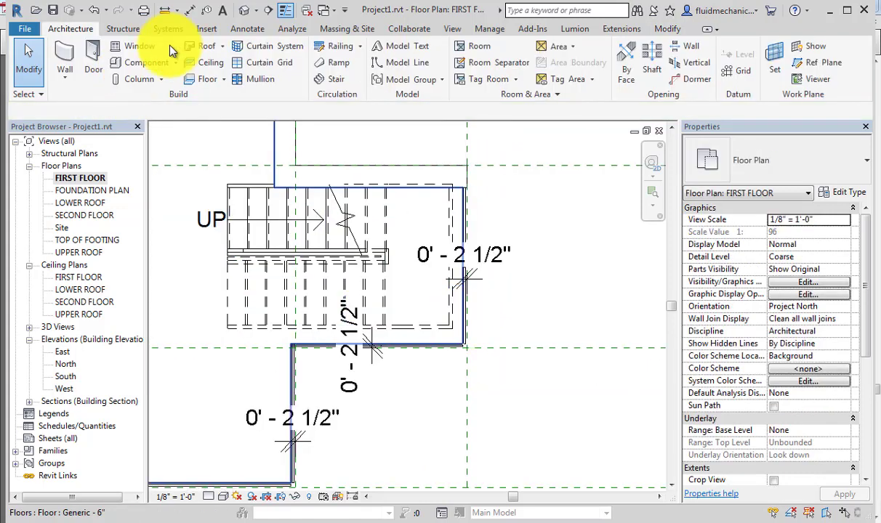
- Switch to the Default 3D View and zoom around the gridded glass curtain walls
{"action": "left_click", "coordinate": [242, 10]}
{"action": "scroll", "coordinate": [218, 354], "scroll_direction": "up", "scroll_amount": 4}
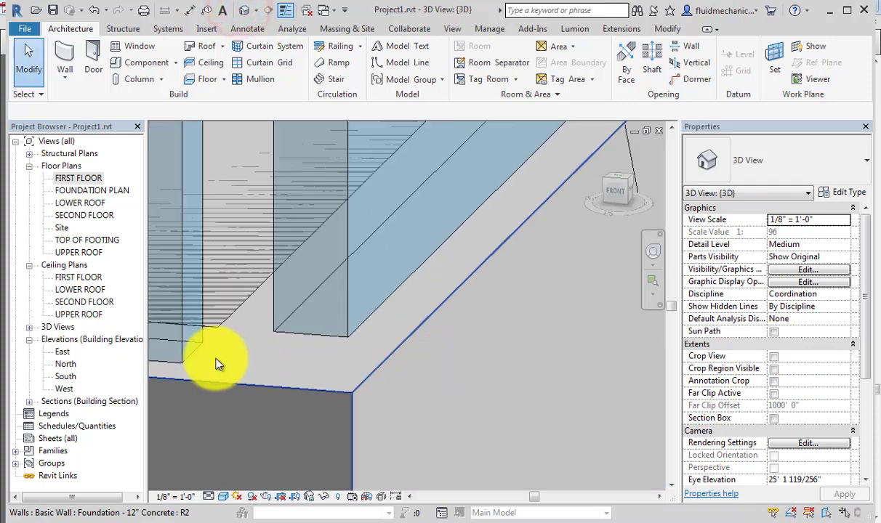
{"action": "scroll", "coordinate": [368, 385], "scroll_direction": "down", "scroll_amount": 6}
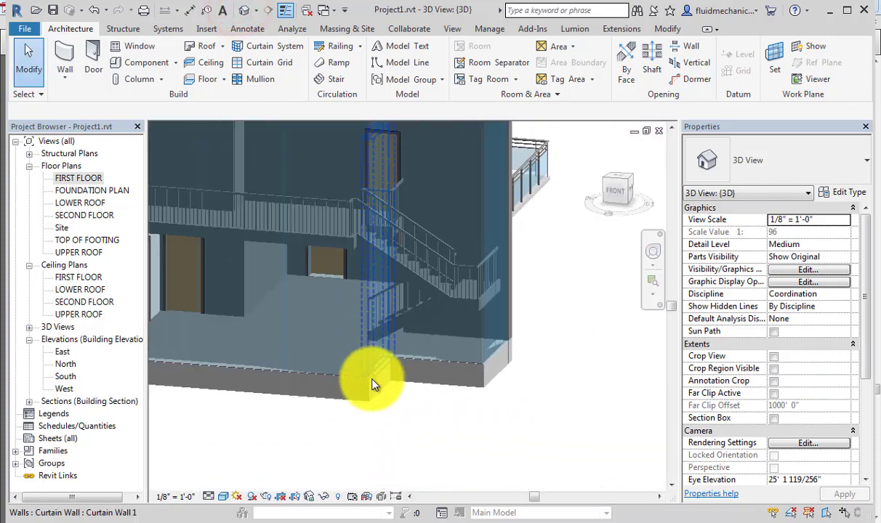
{"action": "scroll", "coordinate": [320, 305], "scroll_direction": "up", "scroll_amount": 5}
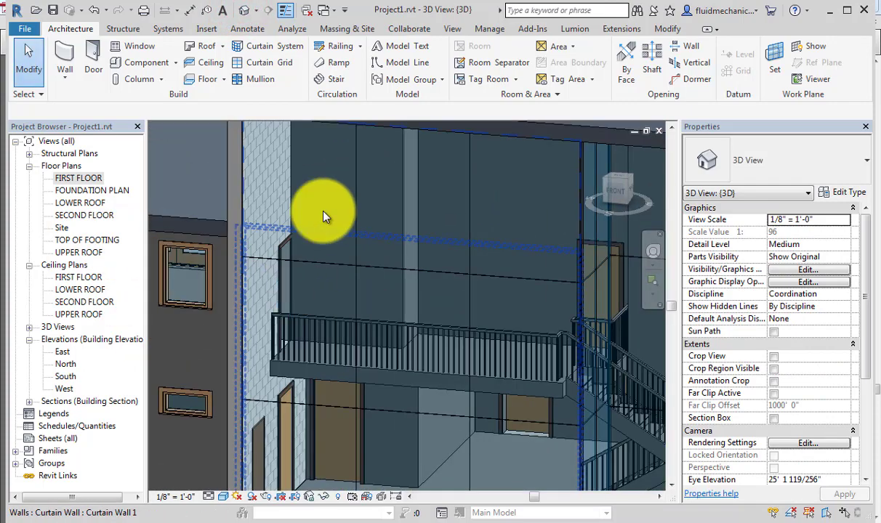
{"action": "scroll", "coordinate": [324, 215], "scroll_direction": "down", "scroll_amount": 4}
{"action": "scroll", "coordinate": [324, 216], "scroll_direction": "down", "scroll_amount": 1}
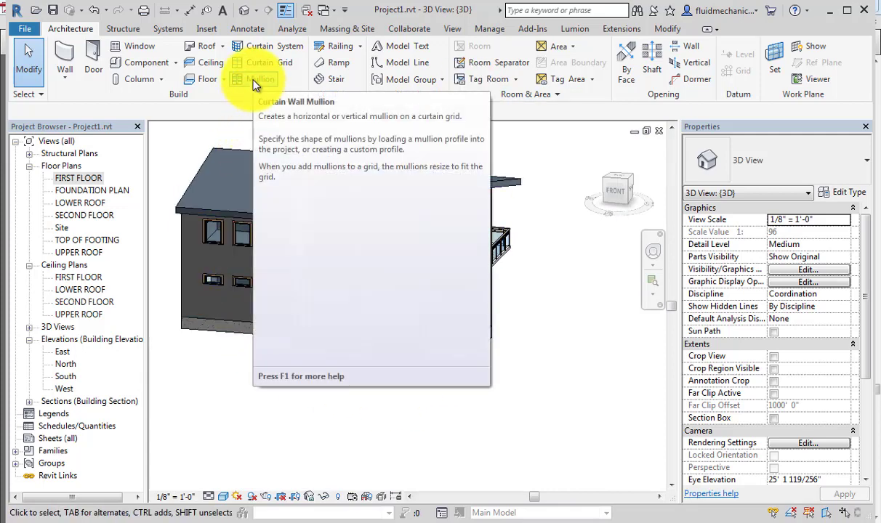
- Start the Mullion tool with the 2.5" x 5" rectangular mullion type
{"action": "left_click", "coordinate": [255, 81]}
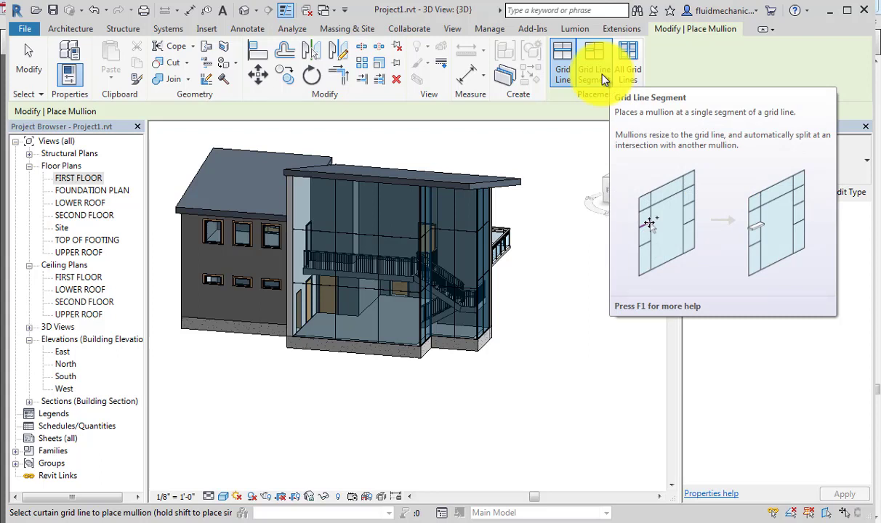
- Place 2.5" x 5" rectangular mullions along entire vertical curtain grid lines
{"action": "left_click", "coordinate": [564, 73]}
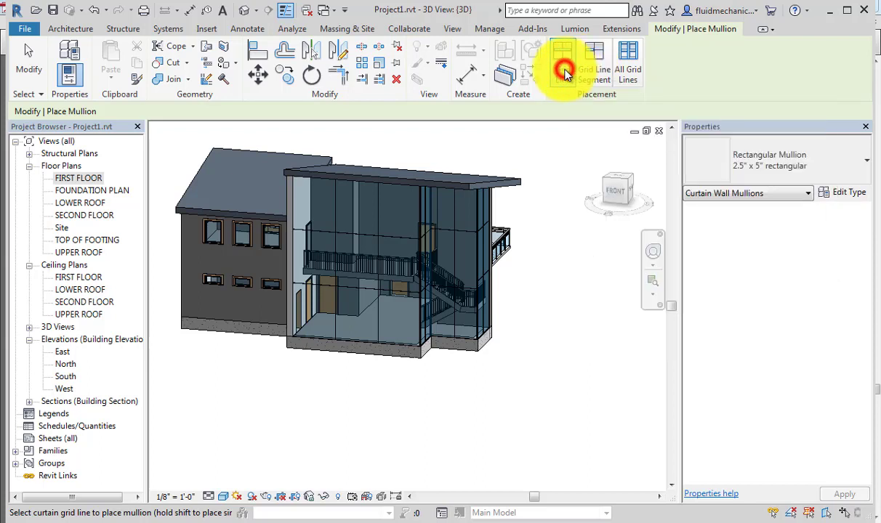
{"action": "scroll", "coordinate": [334, 239], "scroll_direction": "up", "scroll_amount": 3}
{"action": "scroll", "coordinate": [324, 306], "scroll_direction": "down", "scroll_amount": 1}
{"action": "left_click", "coordinate": [325, 305]}
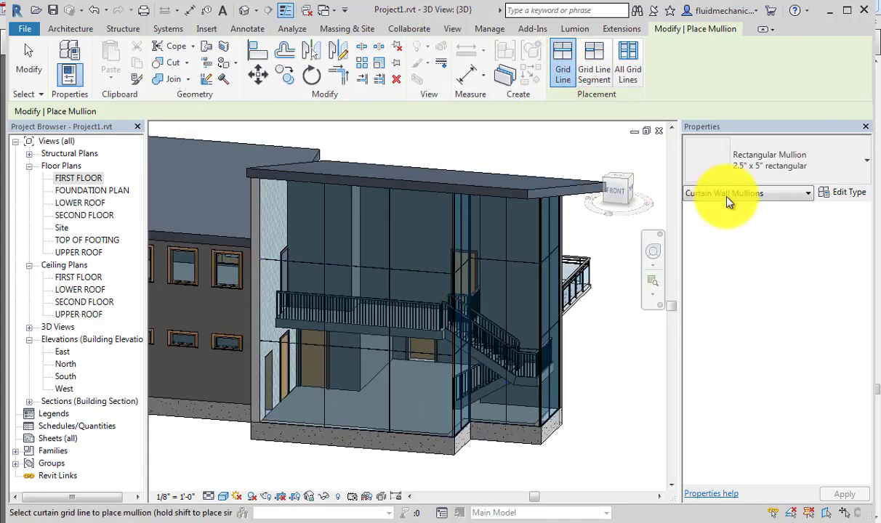
{"action": "left_click", "coordinate": [324, 224]}
{"action": "left_click", "coordinate": [329, 246]}
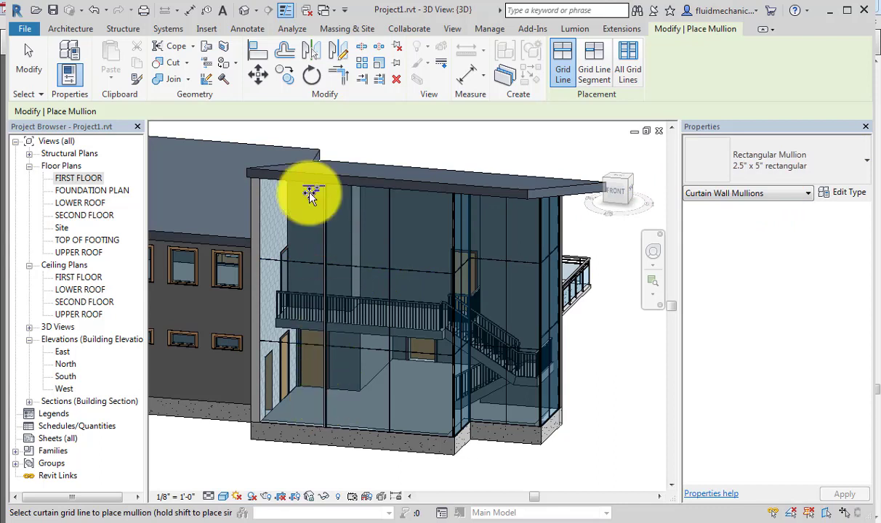
- Add a rectangular mullion on a single curtain grid segment
{"action": "left_click", "coordinate": [592, 77]}
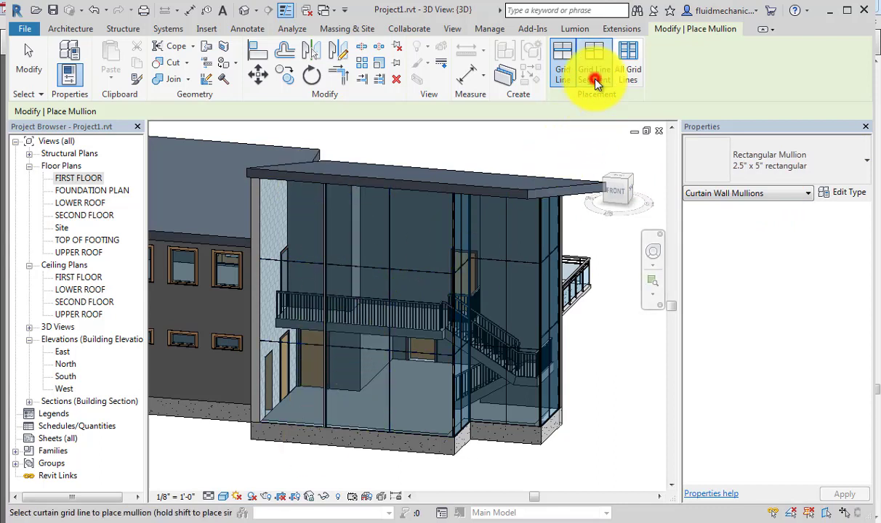
{"action": "left_click", "coordinate": [389, 227]}
{"action": "scroll", "coordinate": [389, 185], "scroll_direction": "up", "scroll_amount": 2}
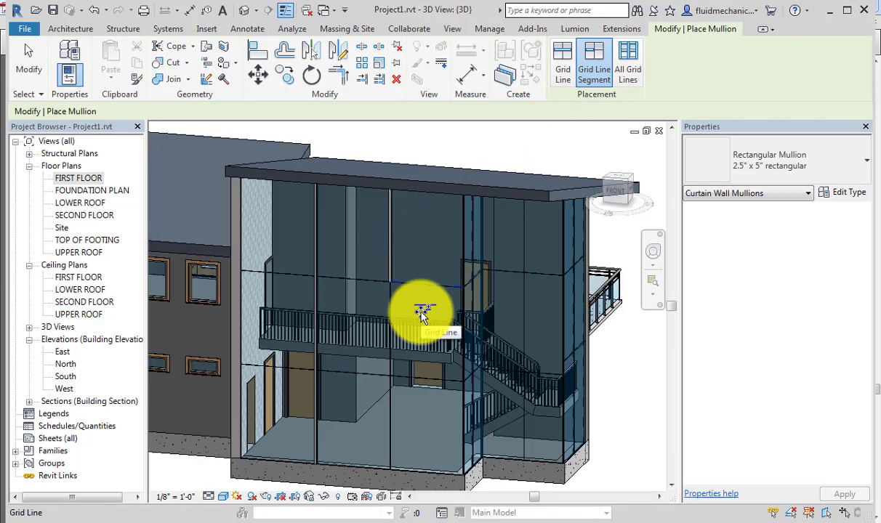
{"action": "scroll", "coordinate": [465, 338], "scroll_direction": "down", "scroll_amount": 2}
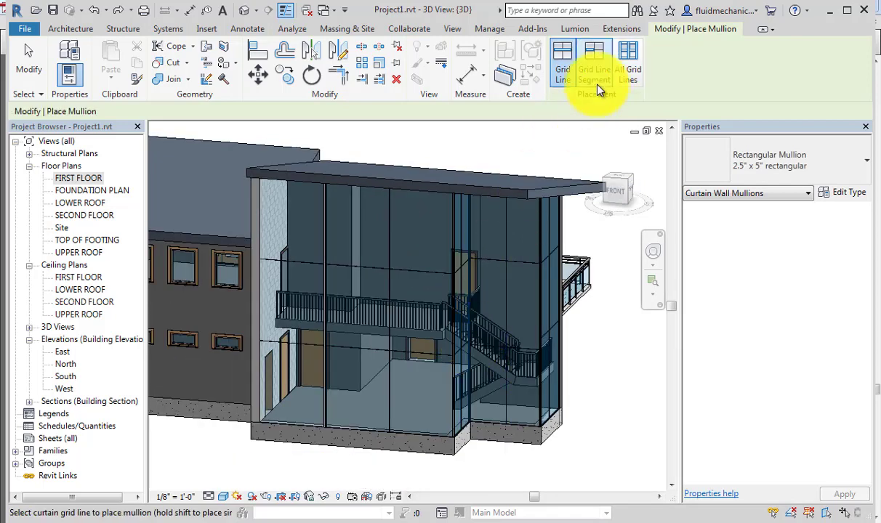
- Add whole-line mullions on the upper and lower horizontal and corner grid lines
{"action": "left_click", "coordinate": [561, 67]}
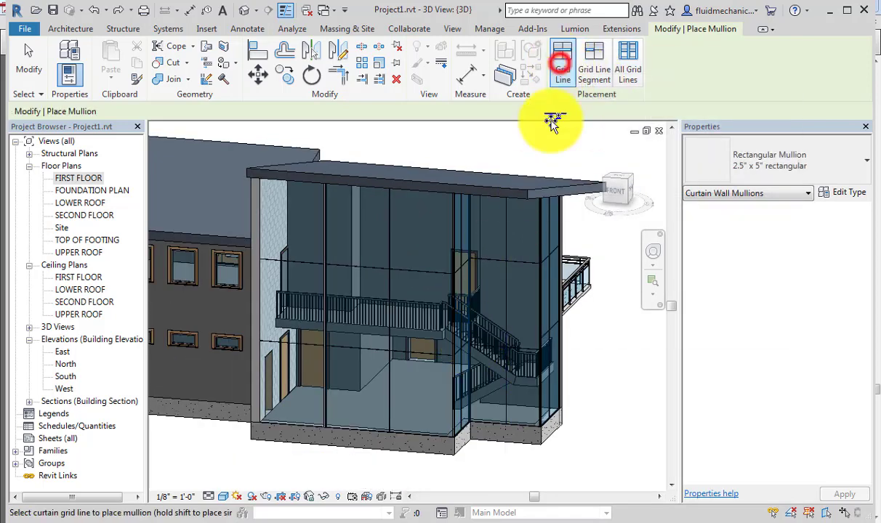
{"action": "left_click", "coordinate": [391, 230]}
{"action": "left_click", "coordinate": [360, 262]}
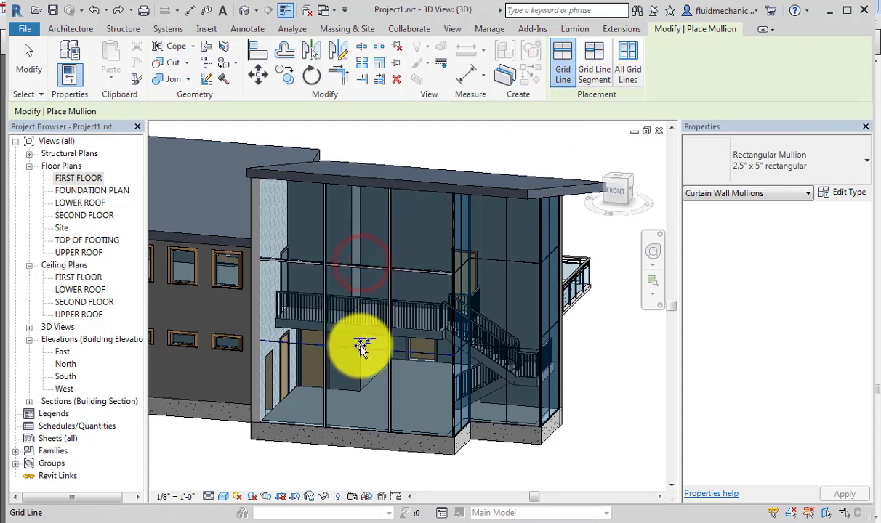
{"action": "left_click", "coordinate": [360, 346]}
{"action": "scroll", "coordinate": [540, 281], "scroll_direction": "up", "scroll_amount": 2}
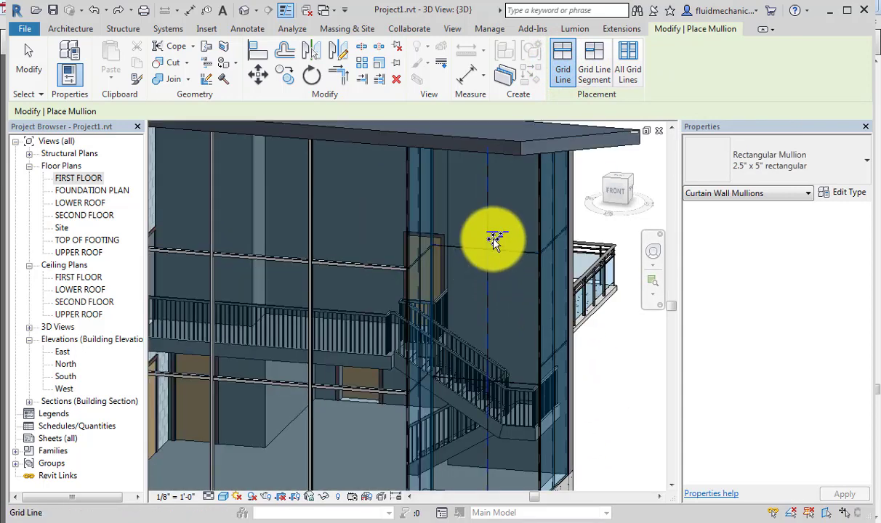
{"action": "left_click", "coordinate": [485, 225]}
{"action": "left_click", "coordinate": [468, 247]}
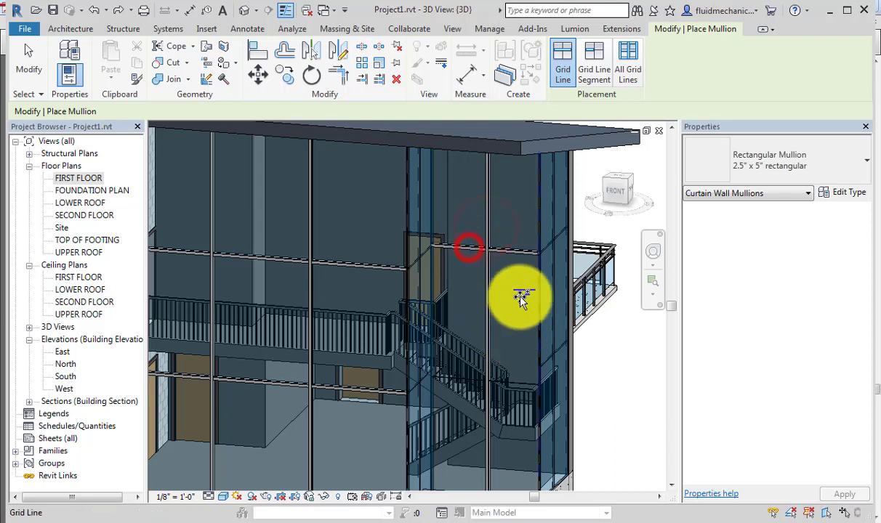
{"action": "left_click", "coordinate": [549, 241]}
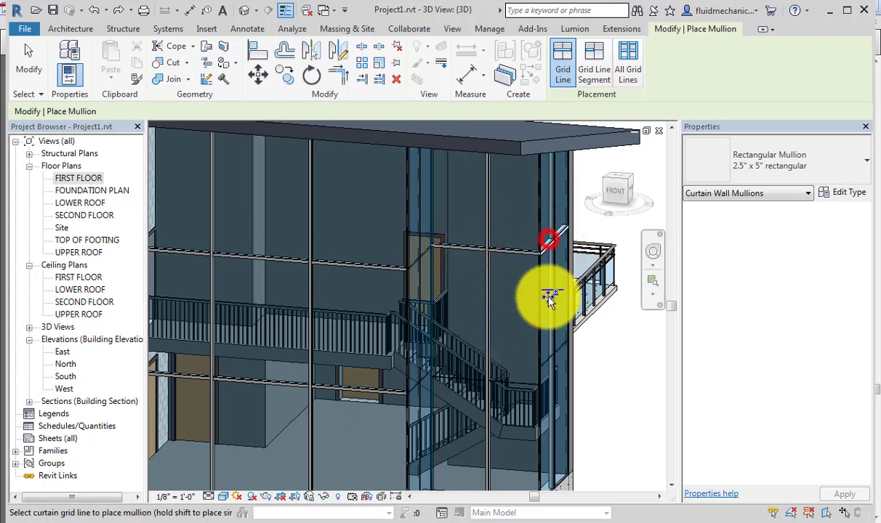
{"action": "left_click", "coordinate": [550, 353]}
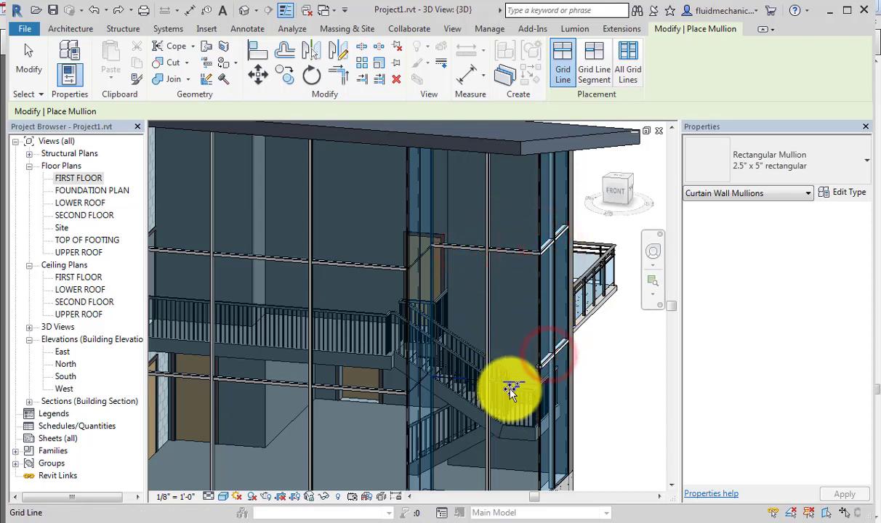
- Add mullions on the side wall's horizontal grid lines and finish this placement pass
{"action": "scroll", "coordinate": [512, 387], "scroll_direction": "down", "scroll_amount": 3}
{"action": "middle_click_drag", "start_coordinate": [505, 378], "coordinate": [464, 415], "text": "shift"}
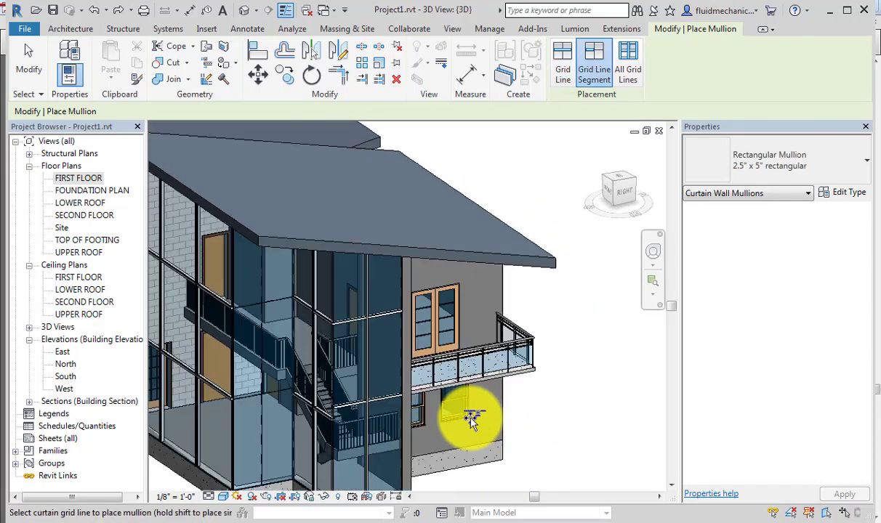
{"action": "scroll", "coordinate": [277, 329], "scroll_direction": "up", "scroll_amount": 3}
{"action": "left_click", "coordinate": [275, 292]}
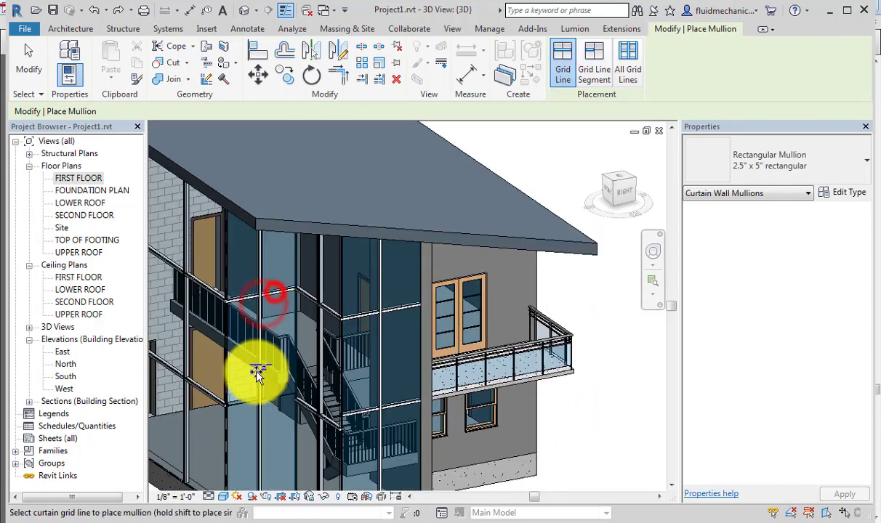
{"action": "left_click", "coordinate": [273, 404]}
{"action": "scroll", "coordinate": [251, 404], "scroll_direction": "down", "scroll_amount": 3}
{"action": "scroll", "coordinate": [320, 380], "scroll_direction": "up", "scroll_amount": 5}
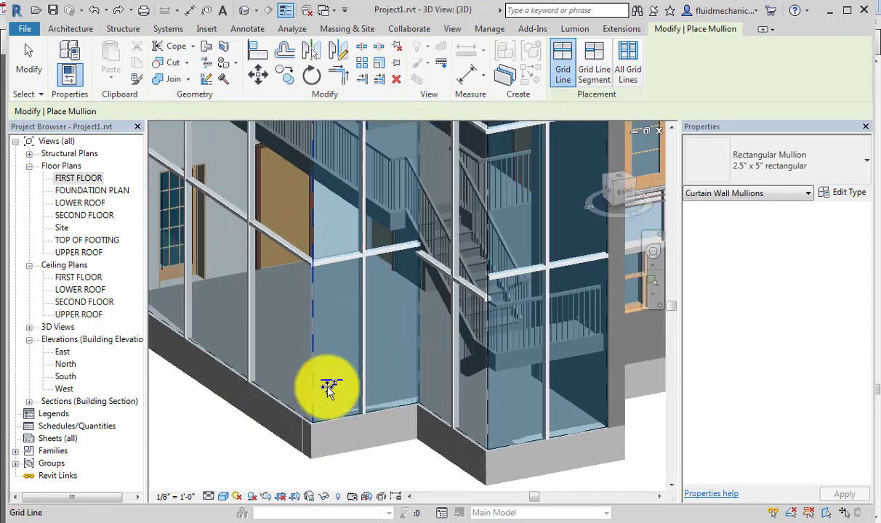
{"action": "scroll", "coordinate": [312, 373], "scroll_direction": "down", "scroll_amount": 5}
{"action": "key", "text": "Escape"}
{"action": "key", "text": "Escape"}
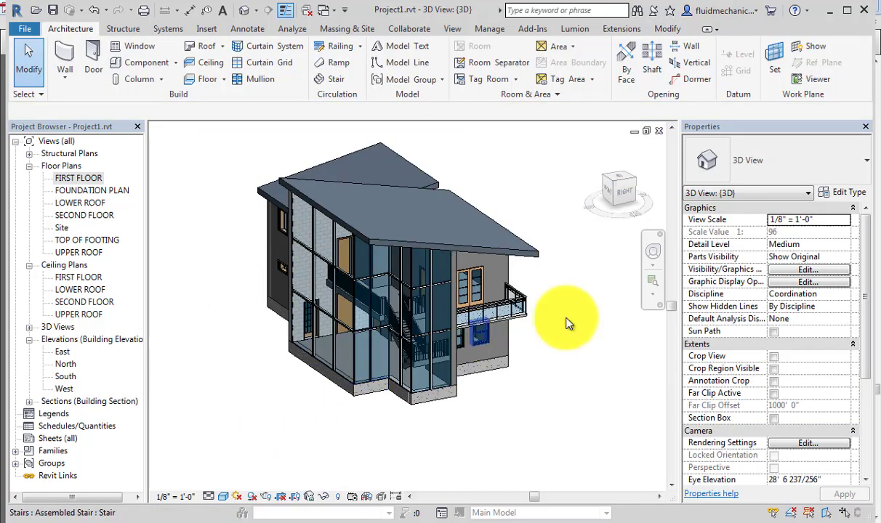
{"action": "left_click", "coordinate": [260, 78]}
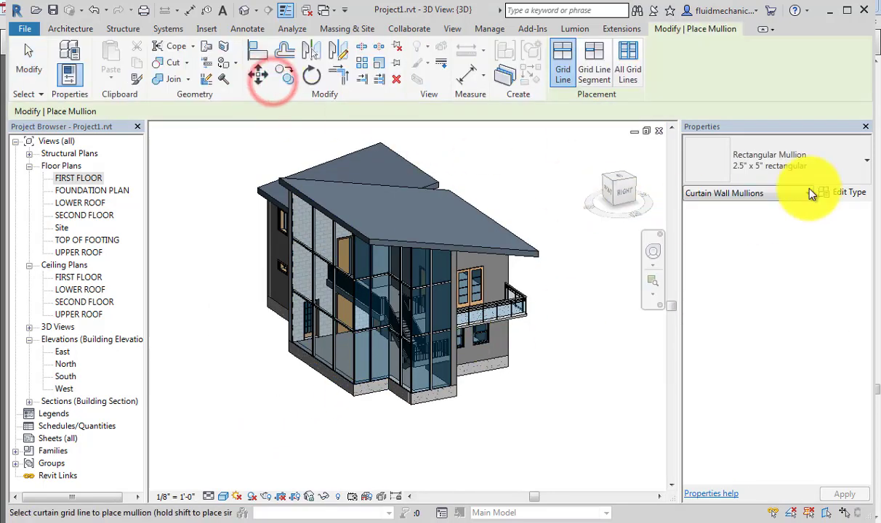
- Switch to L Corner Mullion 5" x 5" Corner and place it on the corner grid lines
{"action": "left_click", "coordinate": [801, 167]}
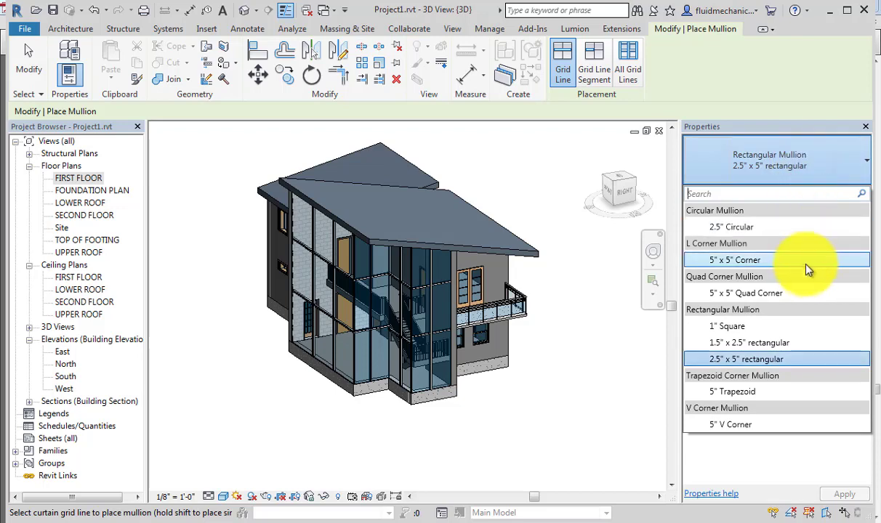
{"action": "left_click", "coordinate": [806, 263]}
{"action": "scroll", "coordinate": [305, 344], "scroll_direction": "up", "scroll_amount": 5}
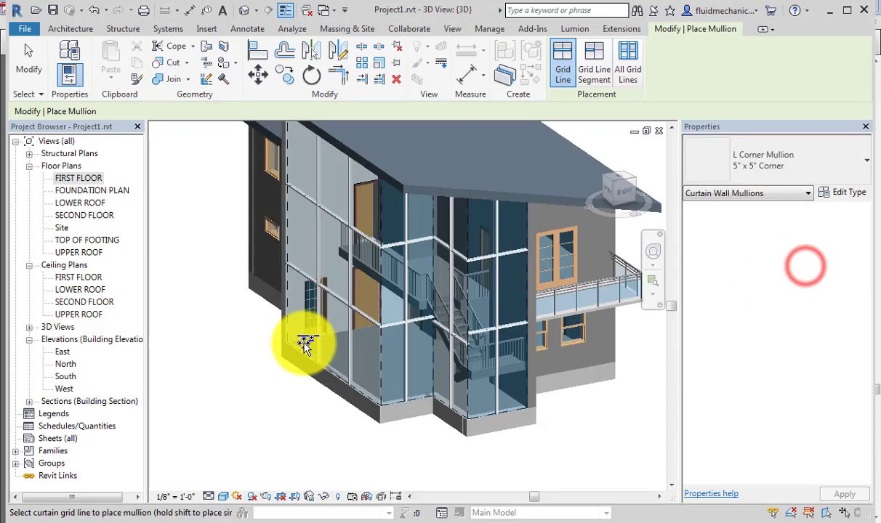
{"action": "left_click", "coordinate": [393, 371]}
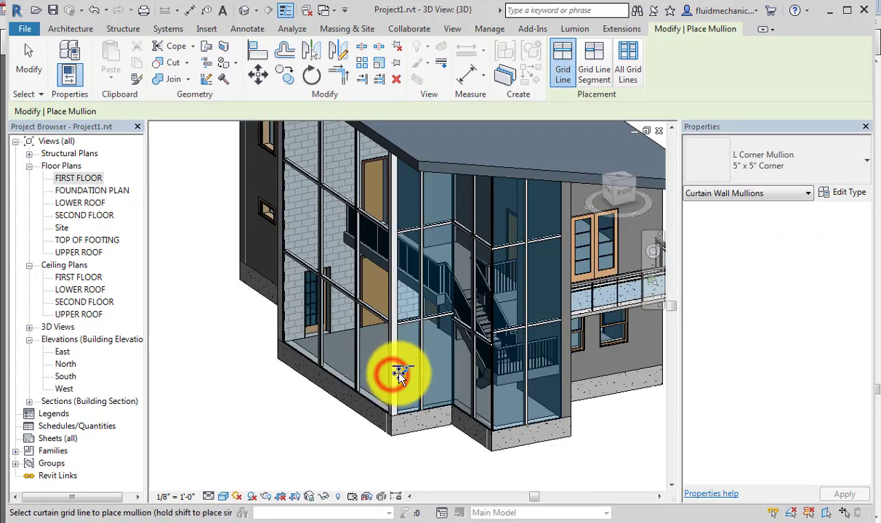
{"action": "scroll", "coordinate": [391, 432], "scroll_direction": "up", "scroll_amount": 3}
{"action": "scroll", "coordinate": [391, 432], "scroll_direction": "up", "scroll_amount": 6}
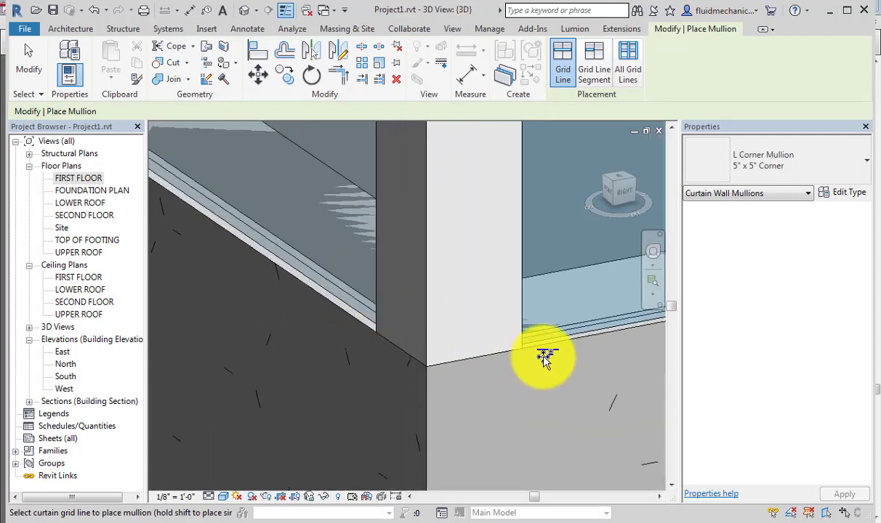
{"action": "scroll", "coordinate": [218, 443], "scroll_direction": "down", "scroll_amount": 8}
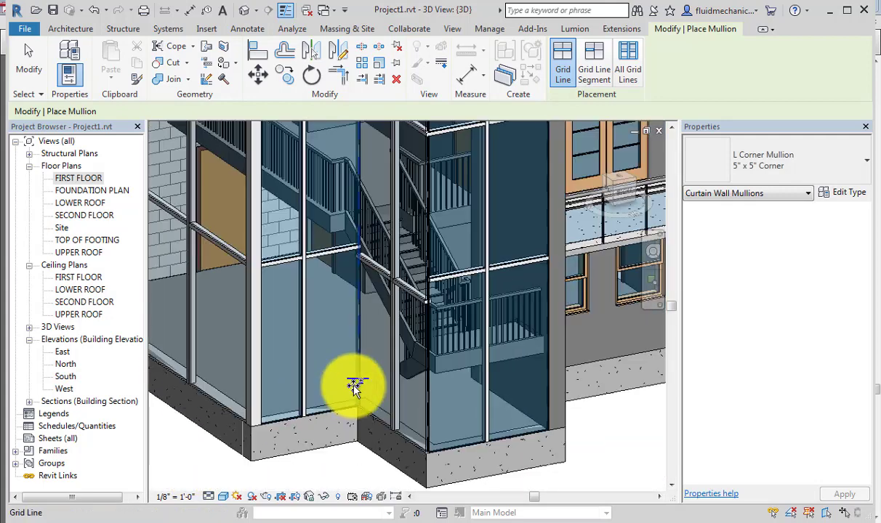
{"action": "left_click", "coordinate": [361, 375]}
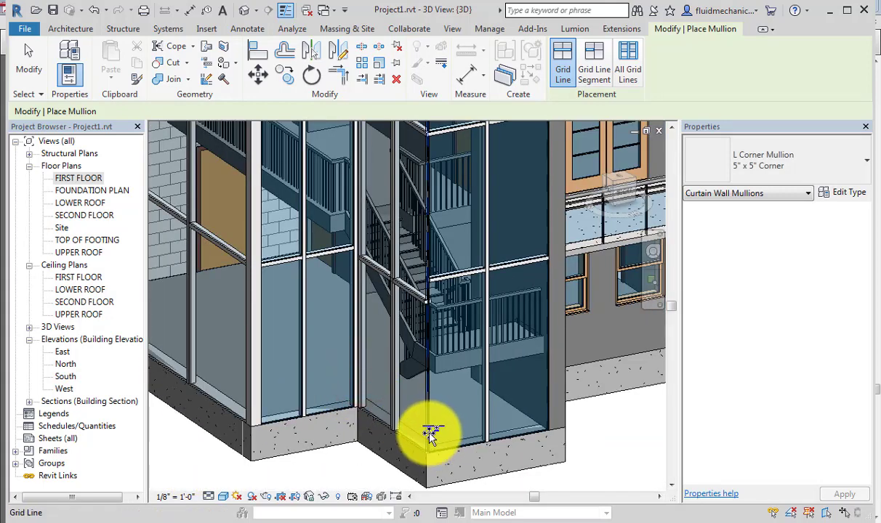
{"action": "left_click", "coordinate": [430, 434]}
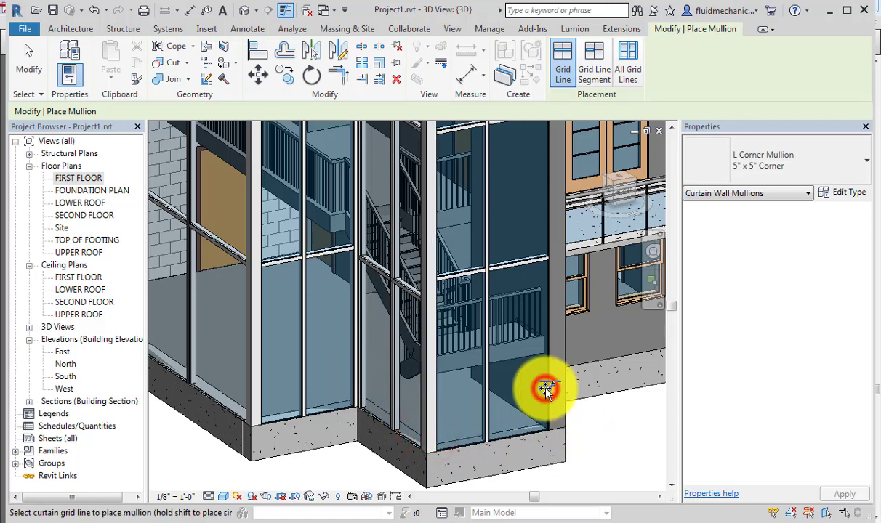
{"action": "left_click", "coordinate": [783, 160]}
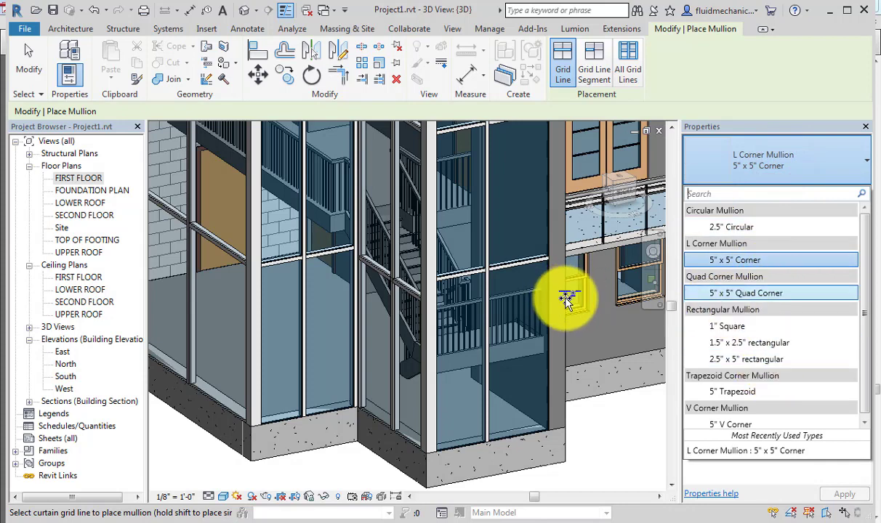
{"action": "scroll", "coordinate": [746, 288], "scroll_direction": "down", "scroll_amount": 1}
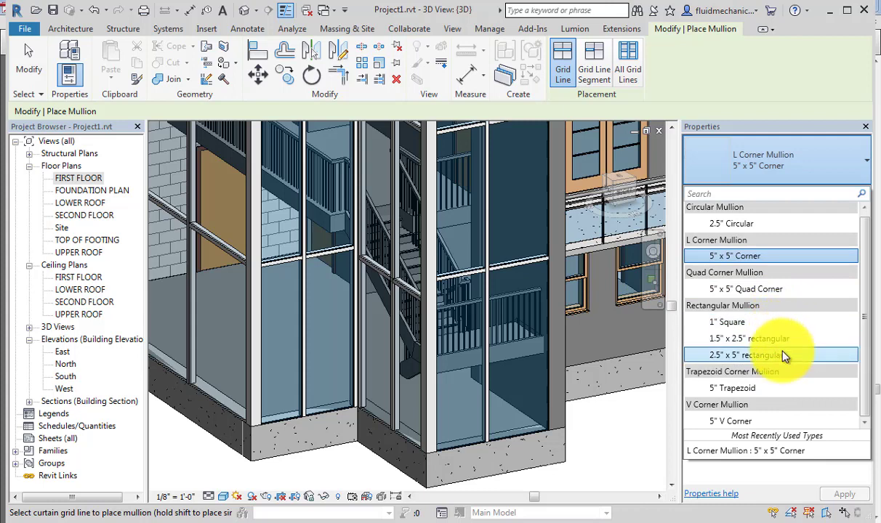
- Return to the 2.5" x 5" rectangular type and add mullions on the vertical and bottom edges
{"action": "left_click", "coordinate": [783, 355]}
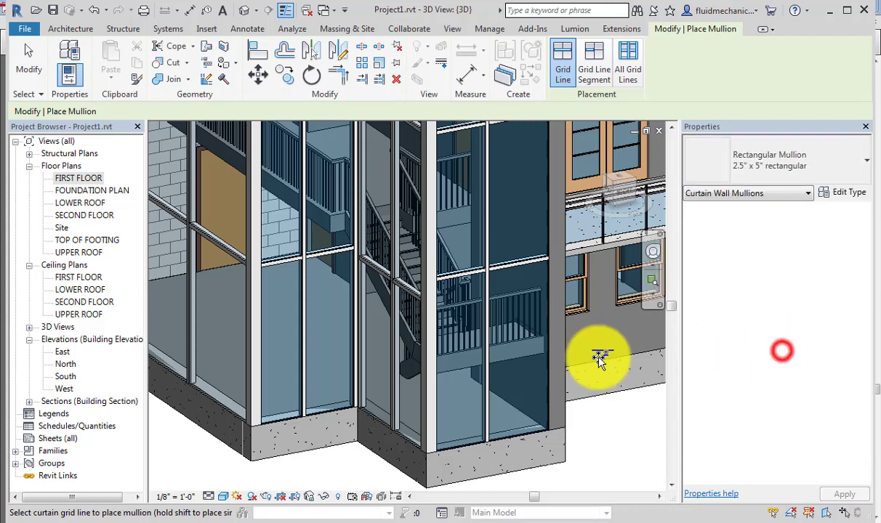
{"action": "left_click", "coordinate": [550, 333]}
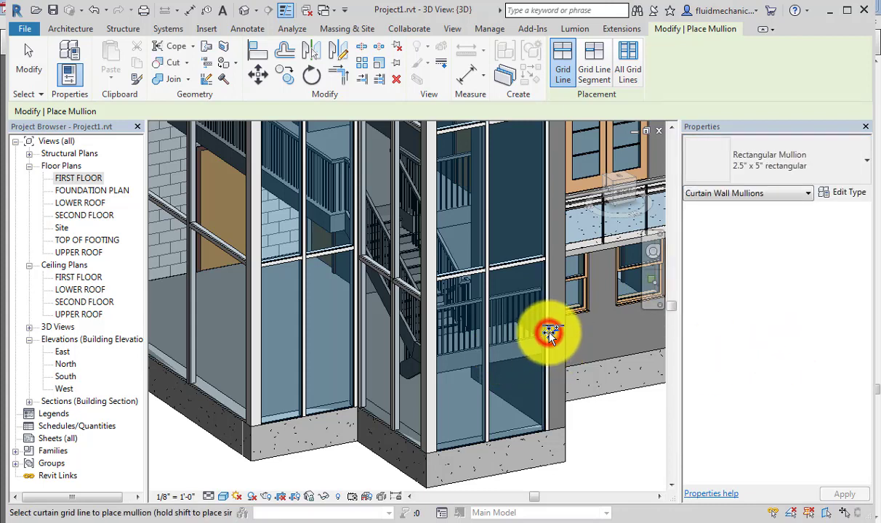
{"action": "left_click", "coordinate": [518, 435]}
{"action": "middle_click_drag", "start_coordinate": [507, 324], "coordinate": [497, 464]}
{"action": "middle_click_drag", "start_coordinate": [480, 284], "coordinate": [521, 188]}
- Add rectangular mullions along the curtain walls' top grid edges
{"action": "left_click", "coordinate": [511, 191]}
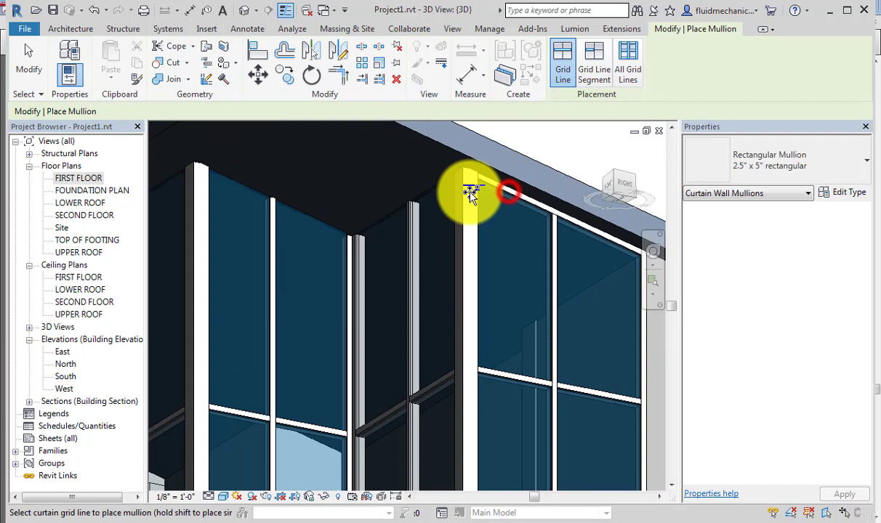
{"action": "left_click", "coordinate": [422, 192]}
{"action": "left_click", "coordinate": [291, 201]}
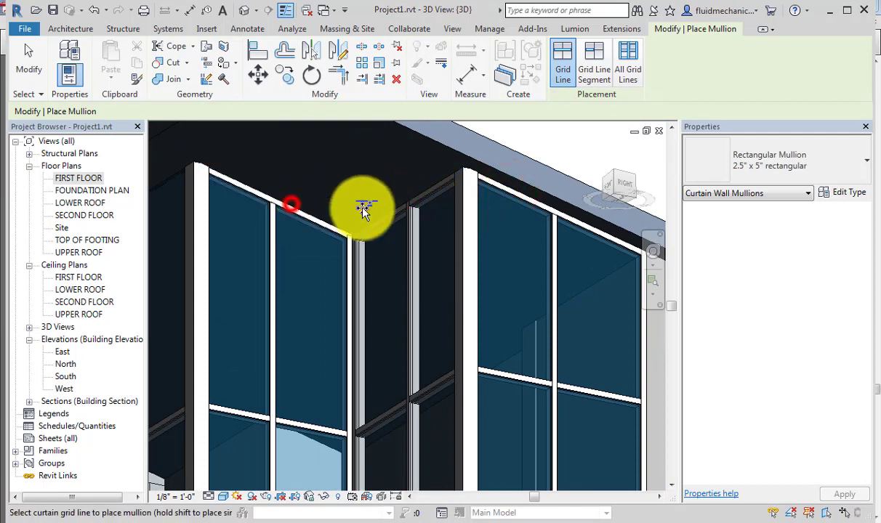
{"action": "middle_click_drag", "start_coordinate": [359, 203], "coordinate": [350, 222], "text": "shift"}
{"action": "left_click", "coordinate": [356, 213]}
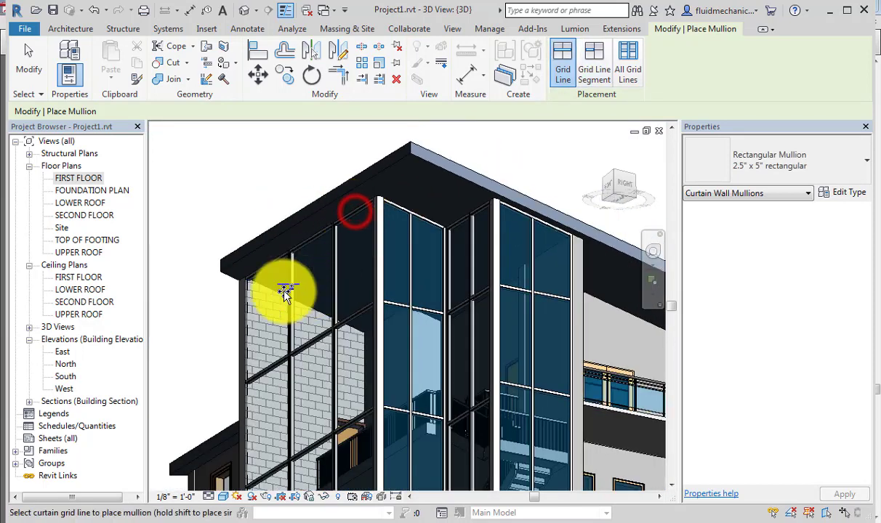
- Add mullions along the left wall base and the stair corner's lower grid line, then finish
{"action": "middle_click_drag", "start_coordinate": [245, 293], "coordinate": [268, 367], "text": "shift"}
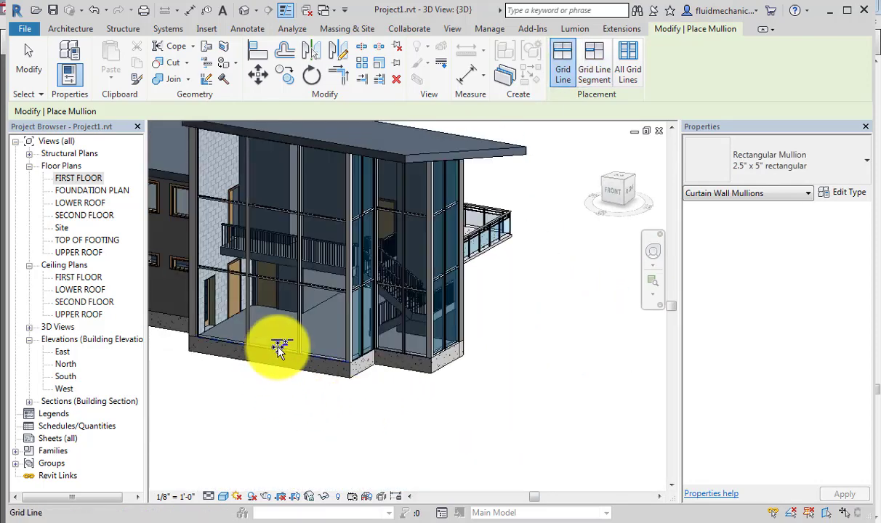
{"action": "left_click", "coordinate": [222, 346]}
{"action": "scroll", "coordinate": [364, 356], "scroll_direction": "up", "scroll_amount": 5}
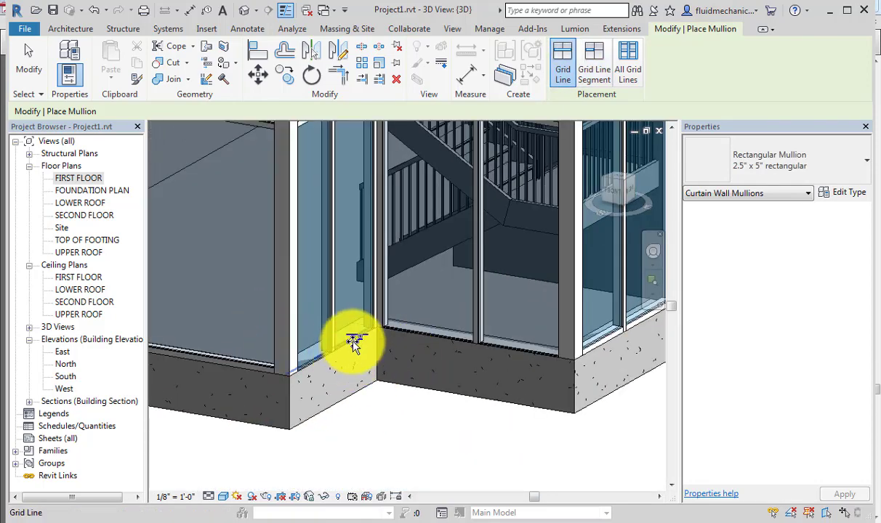
{"action": "middle_click_drag", "start_coordinate": [354, 341], "coordinate": [448, 359], "text": "shift"}
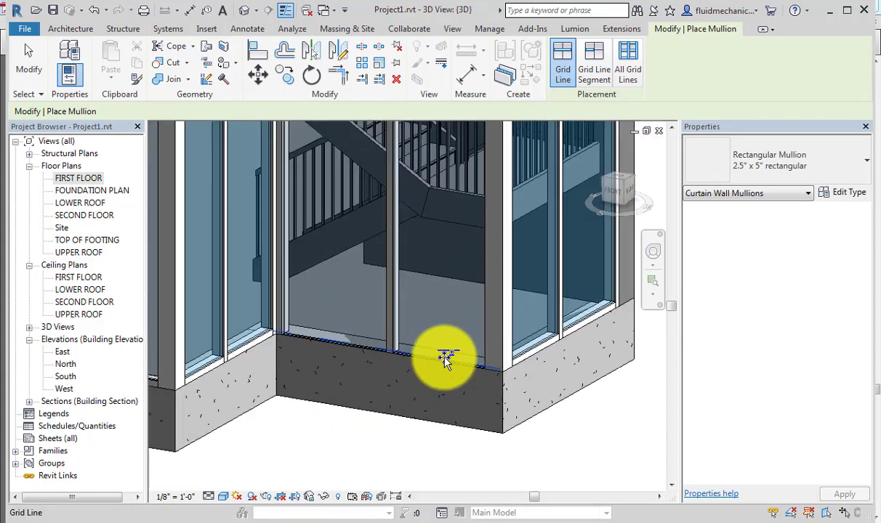
{"action": "left_click", "coordinate": [444, 357]}
{"action": "scroll", "coordinate": [436, 385], "scroll_direction": "down", "scroll_amount": 3}
{"action": "key", "text": "Escape"}
{"action": "scroll", "coordinate": [524, 399], "scroll_direction": "down", "scroll_amount": 2}
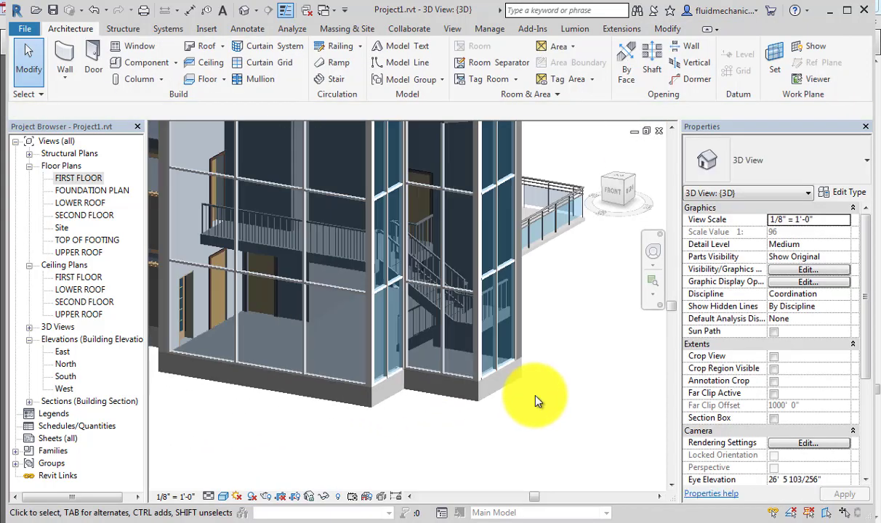
{"action": "middle_click_drag", "start_coordinate": [530, 399], "coordinate": [491, 383], "text": "shift"}
{"action": "scroll", "coordinate": [363, 281], "scroll_direction": "up", "scroll_amount": 5}
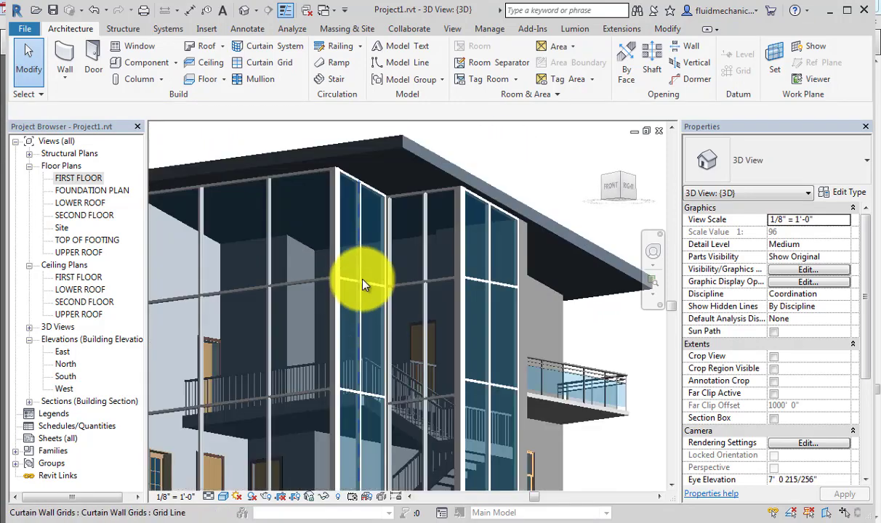